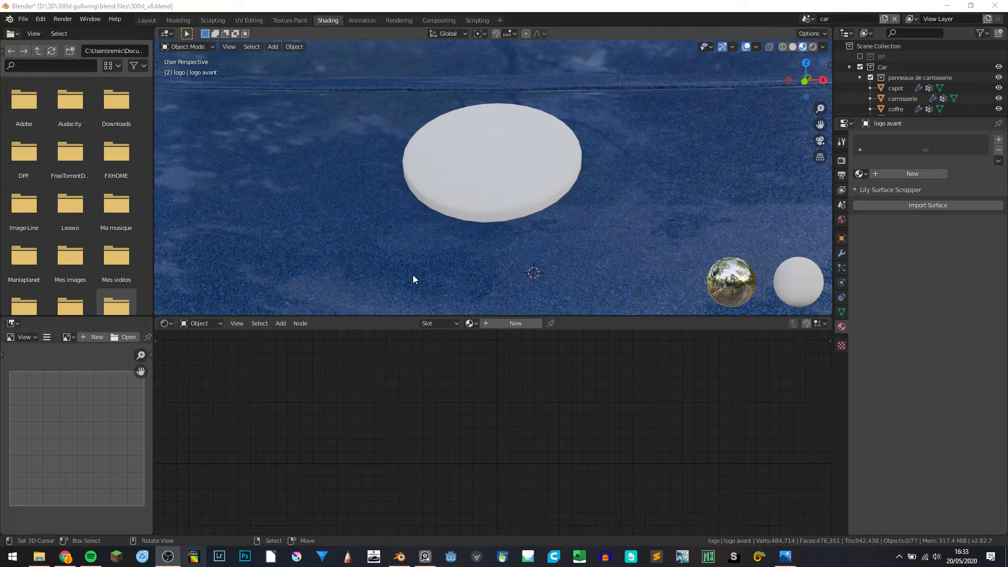
Step: Orbit and zoom around the white hood disc to see the car body around it
middle_drag(511, 205, 487, 219)
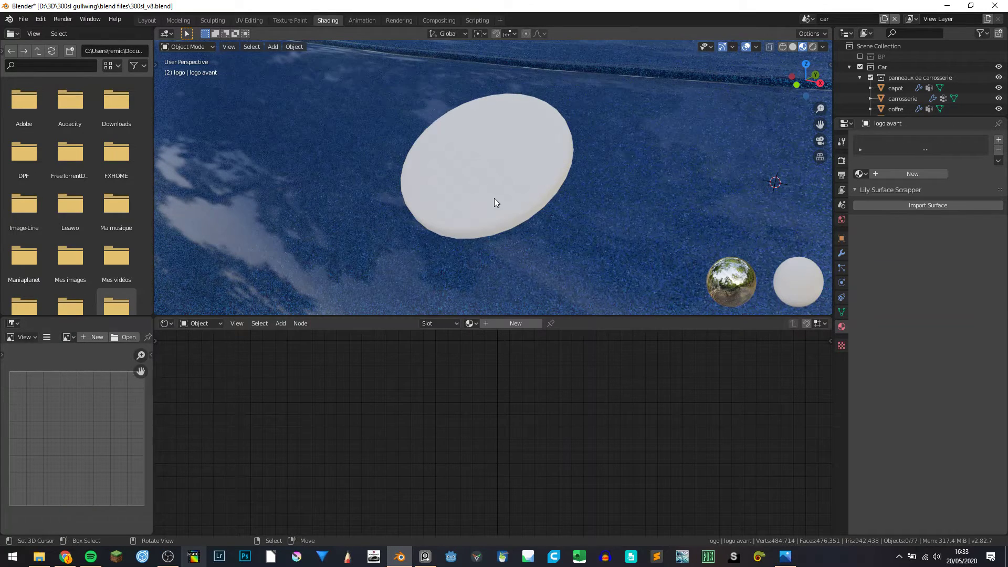
scroll(494, 197, down, 5)
mouse_move(468, 187)
middle_down()
mouse_move(449, 189)
mouse_move(482, 143)
mouse_move(519, 147)
middle_up()
scroll(482, 144, down, 4)
scroll(519, 147, up, 4)
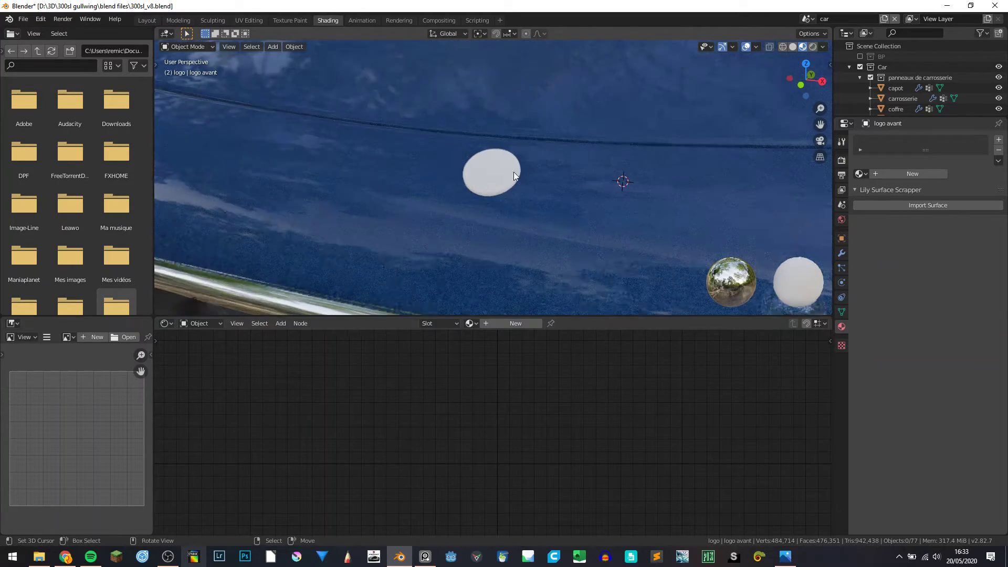
scroll(496, 178, down, 3)
scroll(478, 195, down, 3)
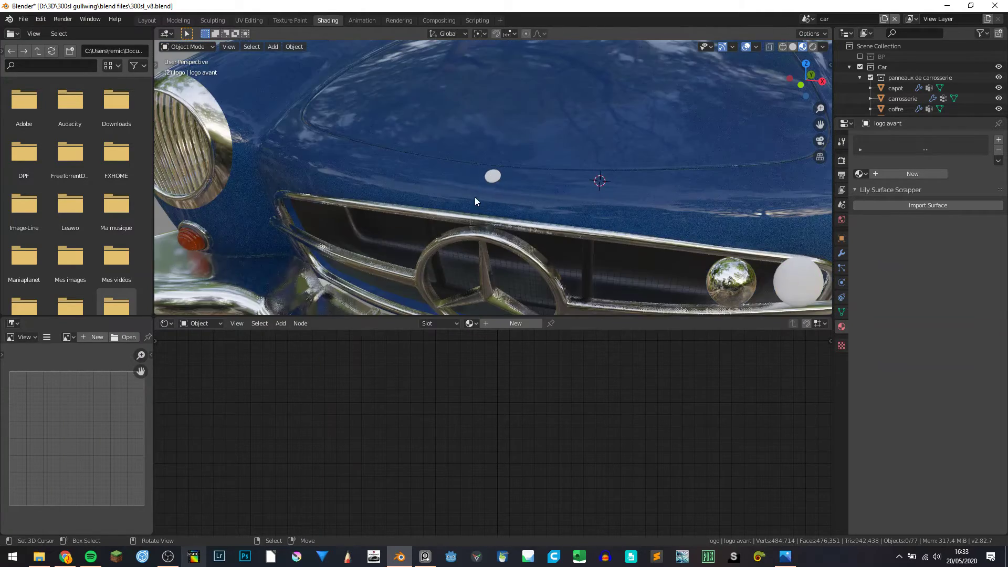
scroll(483, 168, down, 5)
scroll(505, 185, down, 3)
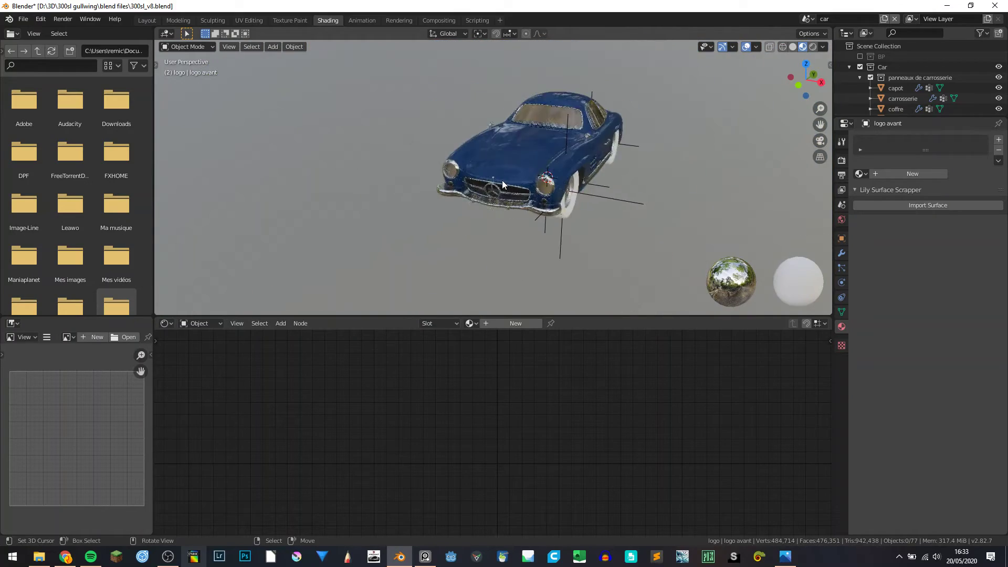
Step: Orbit round to the hood above the grille and turn the viewport overlays back on
mouse_move(502, 180)
middle_down()
mouse_move(403, 159)
mouse_move(486, 177)
mouse_move(511, 99)
mouse_move(542, 190)
mouse_move(416, 218)
mouse_move(607, 172)
mouse_move(512, 205)
mouse_move(537, 215)
mouse_move(559, 182)
mouse_move(518, 177)
middle_up()
scroll(486, 178, up, 5)
scroll(511, 99, down, 5)
scroll(513, 205, up, 2)
scroll(537, 216, down, 3)
scroll(518, 178, up, 3)
scroll(601, 212, up, 3)
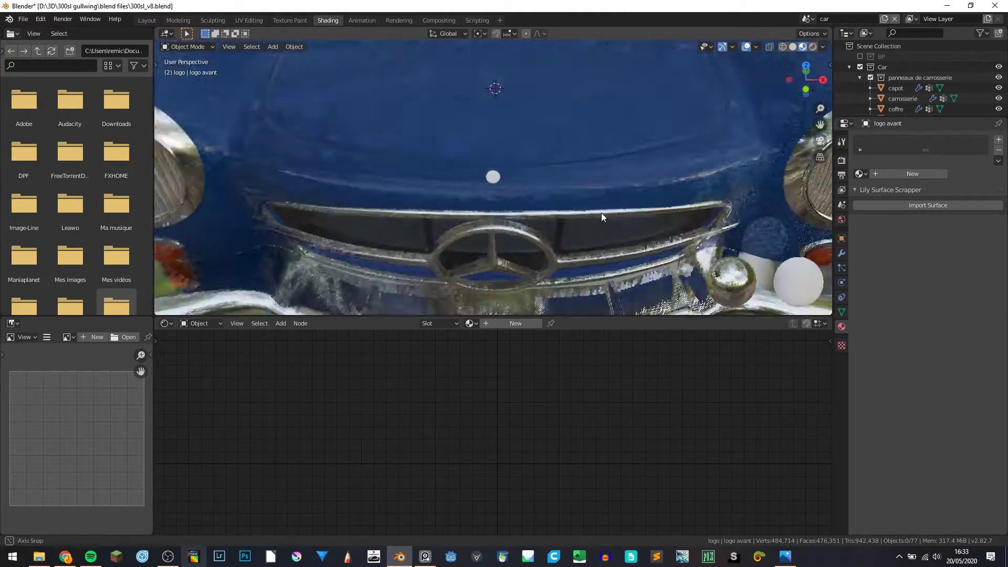
middle_drag(600, 213, 452, 183)
scroll(451, 182, up, 2)
key(shift+alt+z)
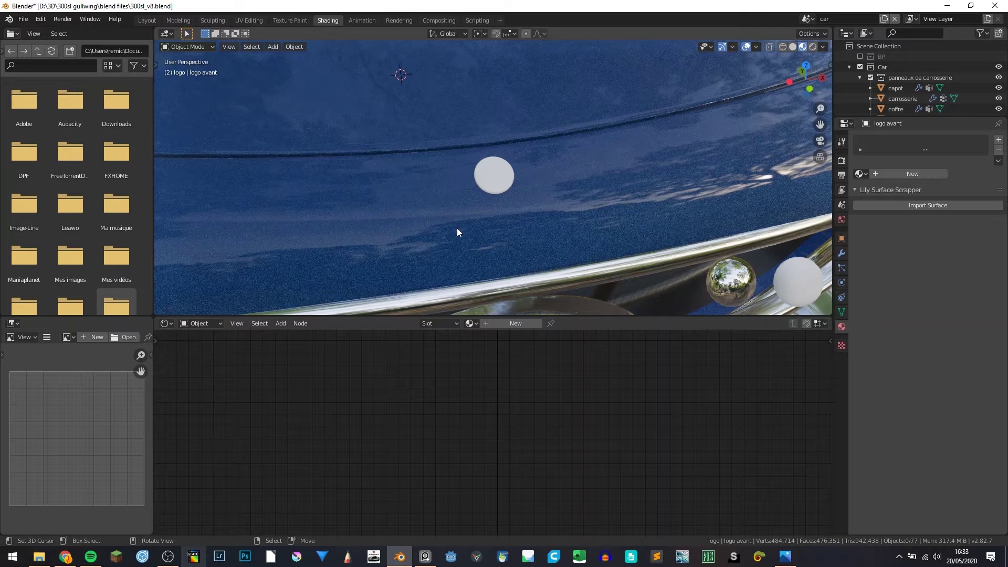
Step: Add a new material to the disc and name it 'logo'
click(504, 324)
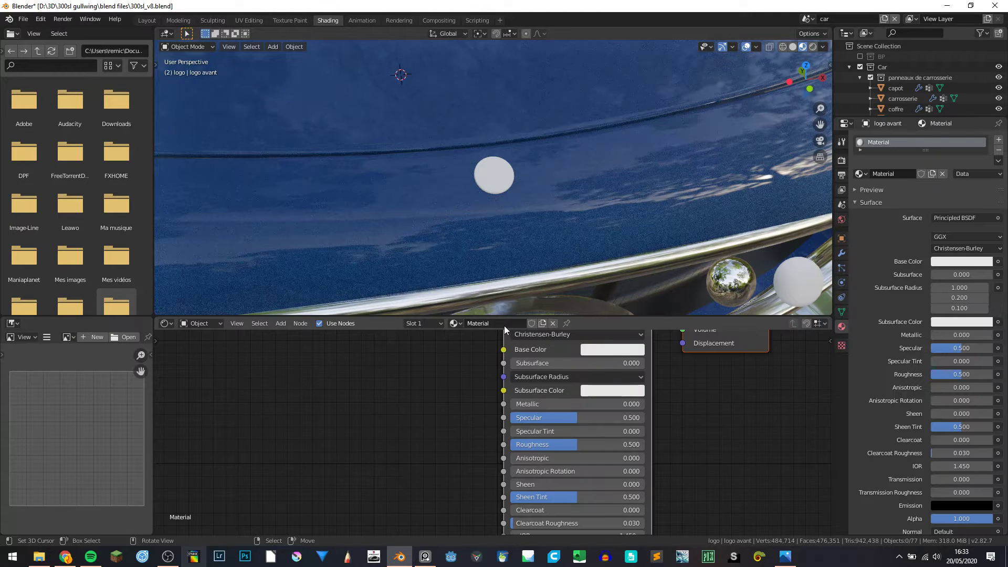
key(BackSpace)
text(logo)
key(Return)
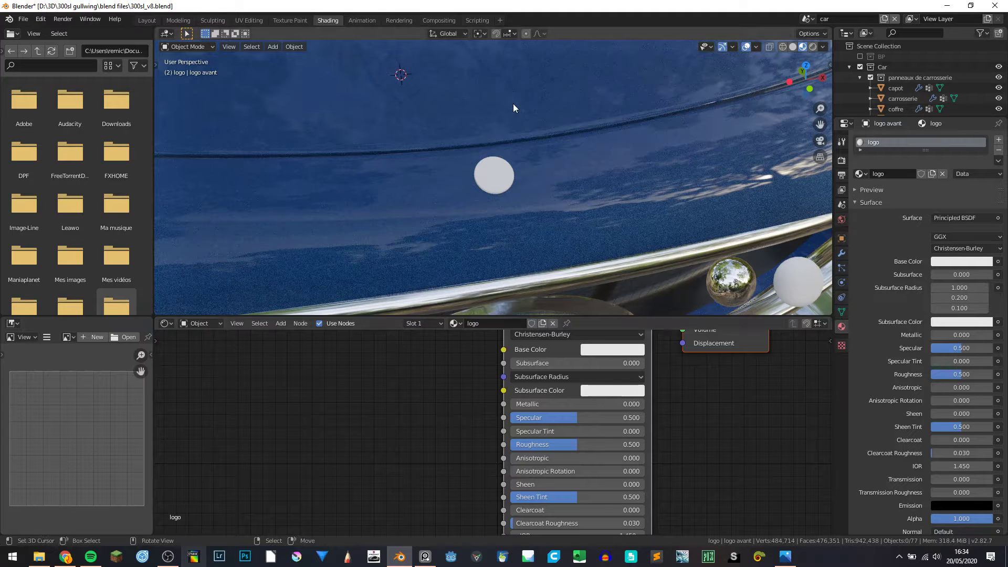
Step: Orbit in close to the white hood badge to inspect it
scroll(497, 179, down, 5)
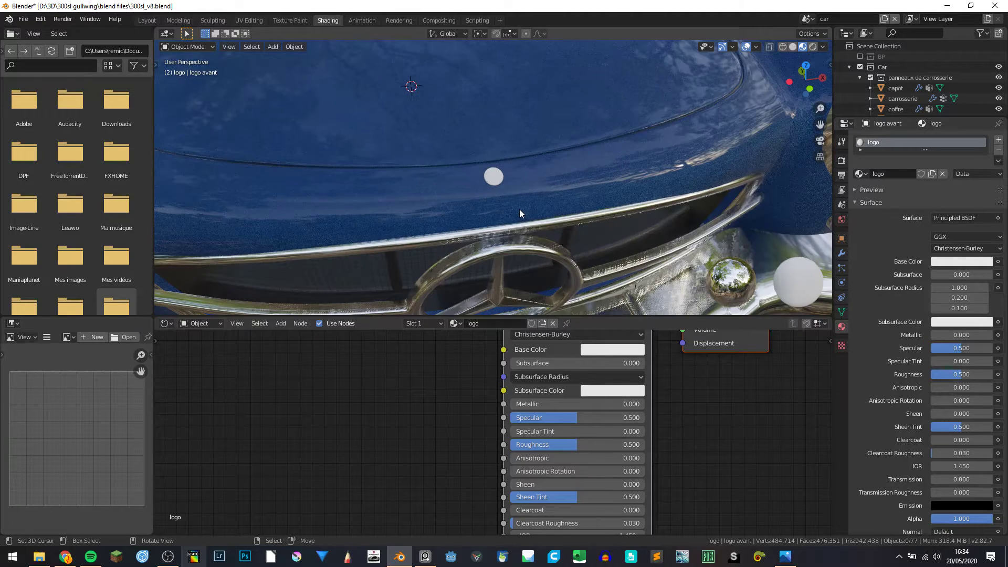
mouse_move(519, 202)
middle_down()
mouse_move(516, 177)
mouse_move(492, 182)
middle_up()
scroll(491, 181, down, 2)
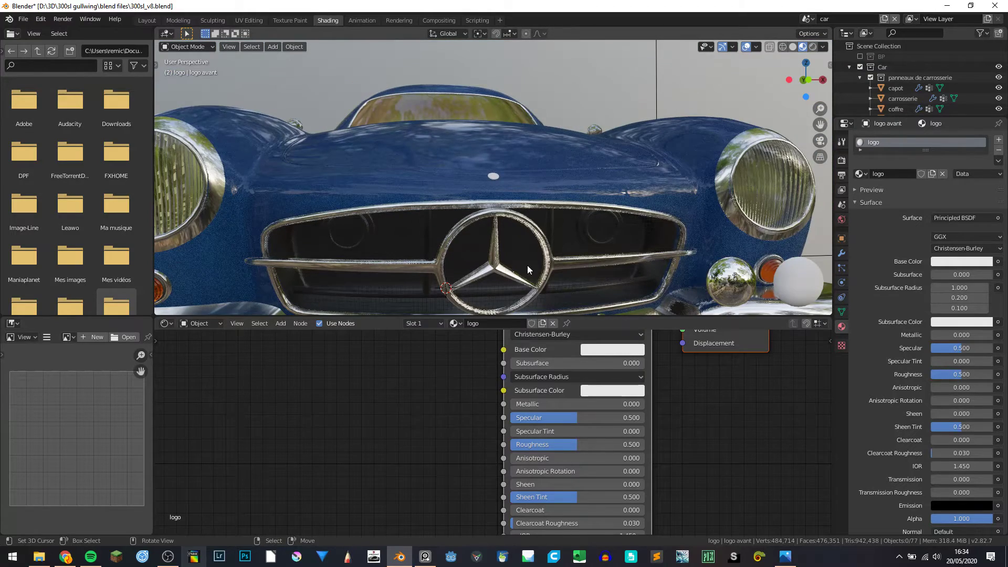
middle_drag(527, 265, 526, 212)
scroll(525, 212, up, 3)
scroll(499, 169, up, 2)
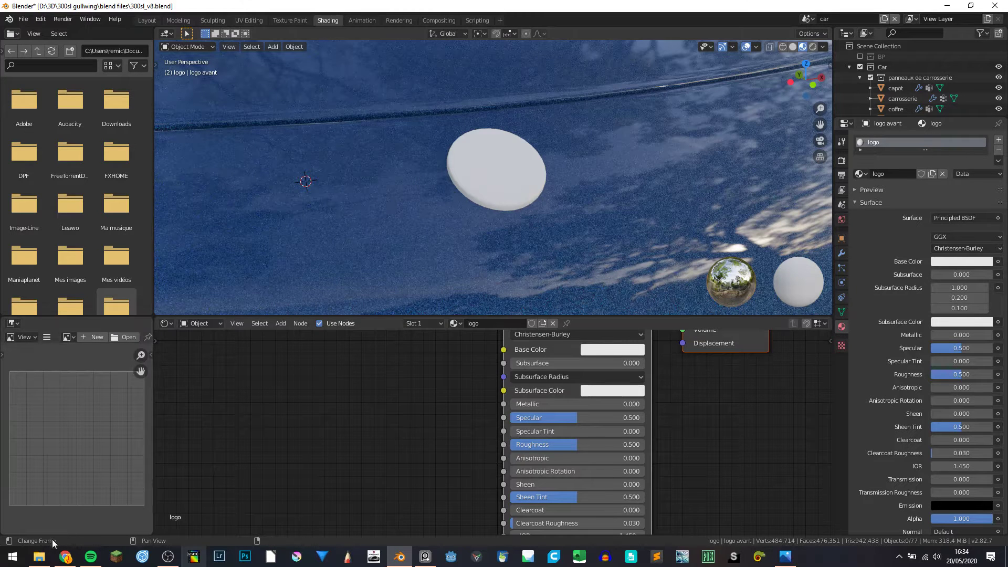
Step: Drop Mbenz logo 2.png into the logo material as an image texture node and preview its colour
click(39, 557)
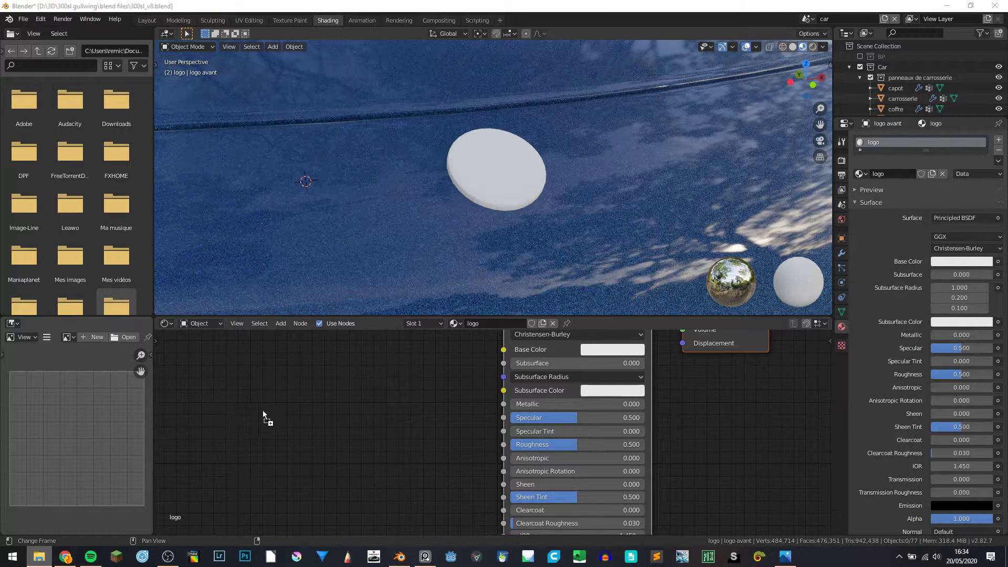
drag(263, 410, 264, 412)
scroll(308, 400, down, 1)
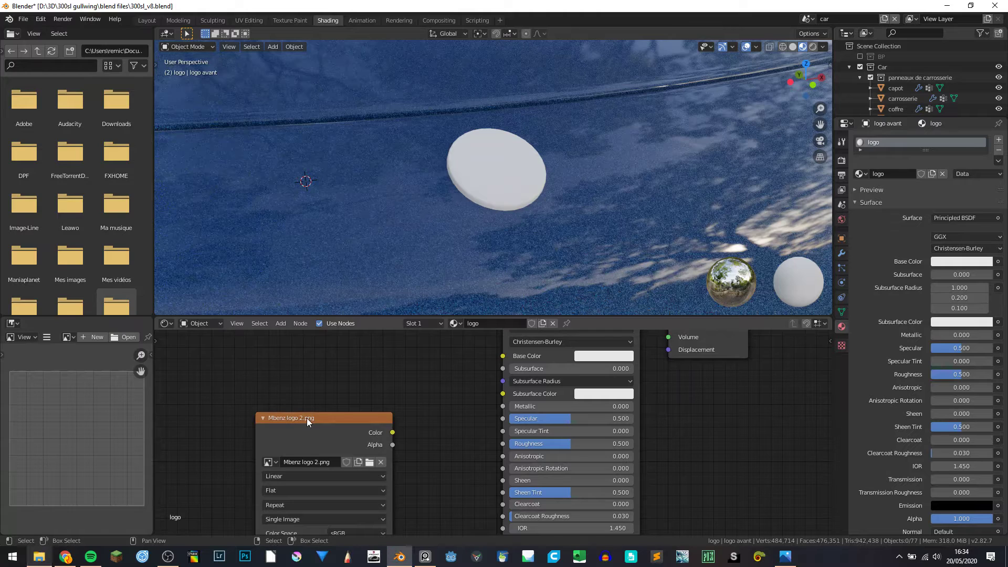
ctrl+shift+click(312, 418)
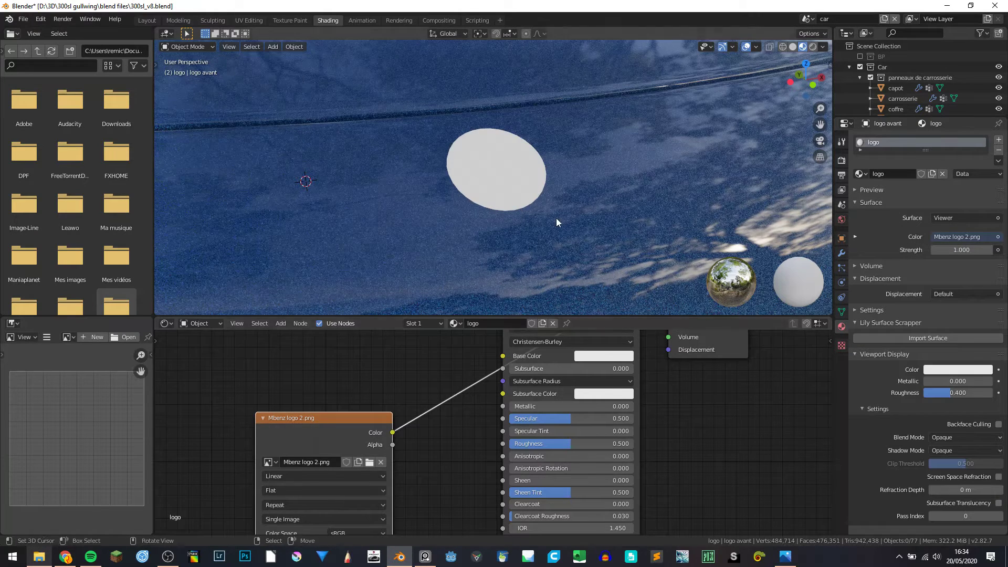
drag(362, 425, 332, 368)
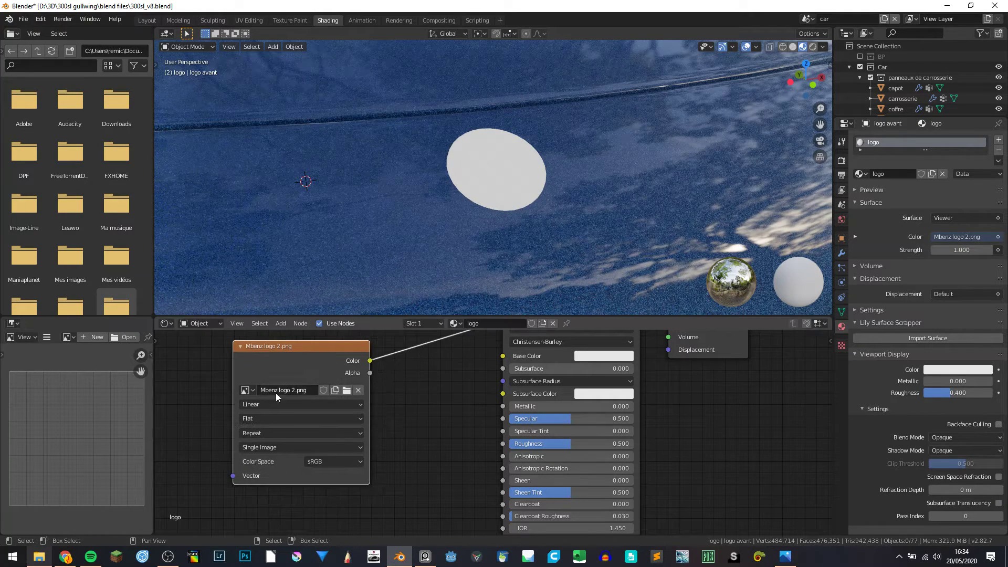
key(alt+Tab)
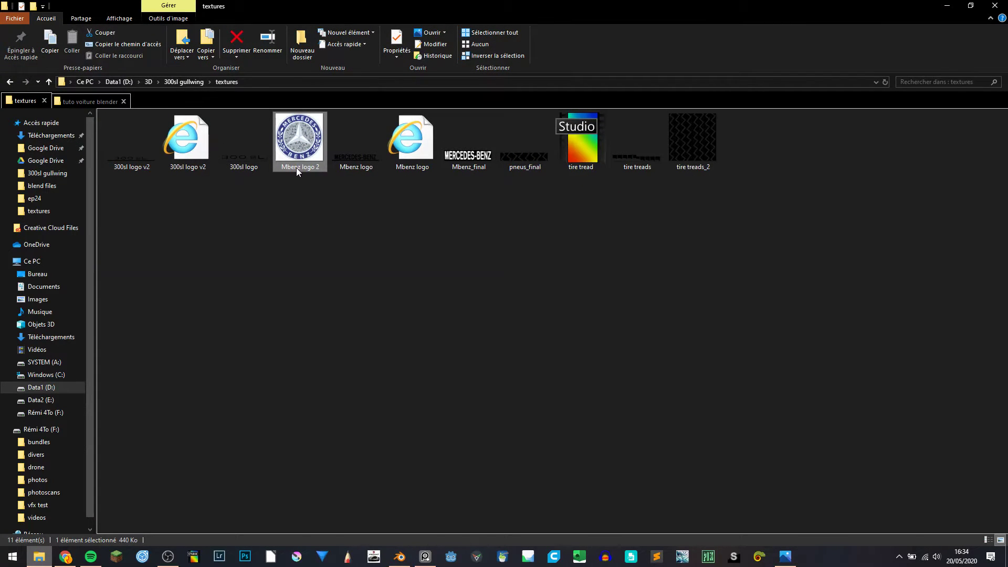
Step: View Mbenz logo 2 full size in Windows Photos, then close it and return to Blender
double_click(296, 168)
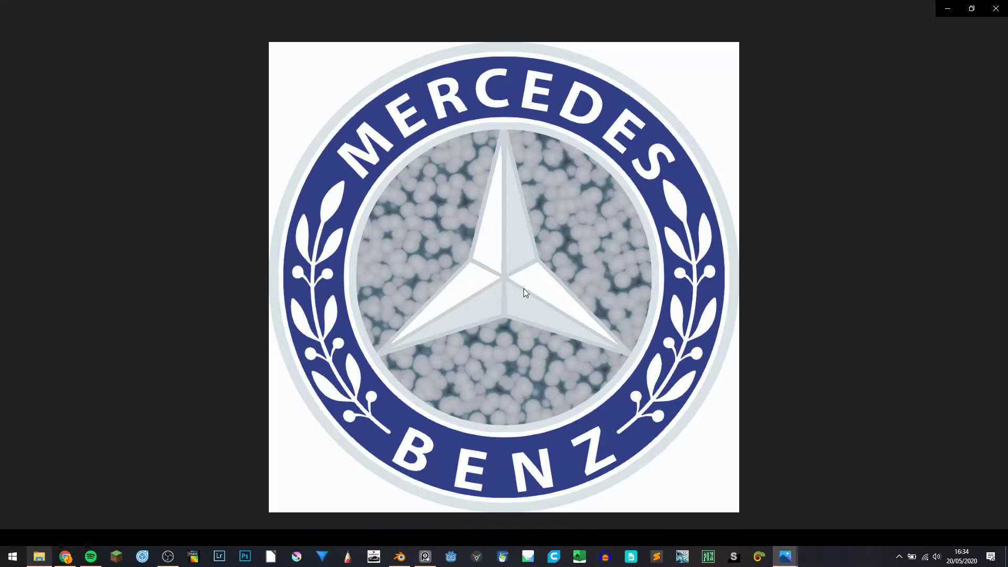
scroll(524, 289, up, 2)
scroll(524, 289, down, 2)
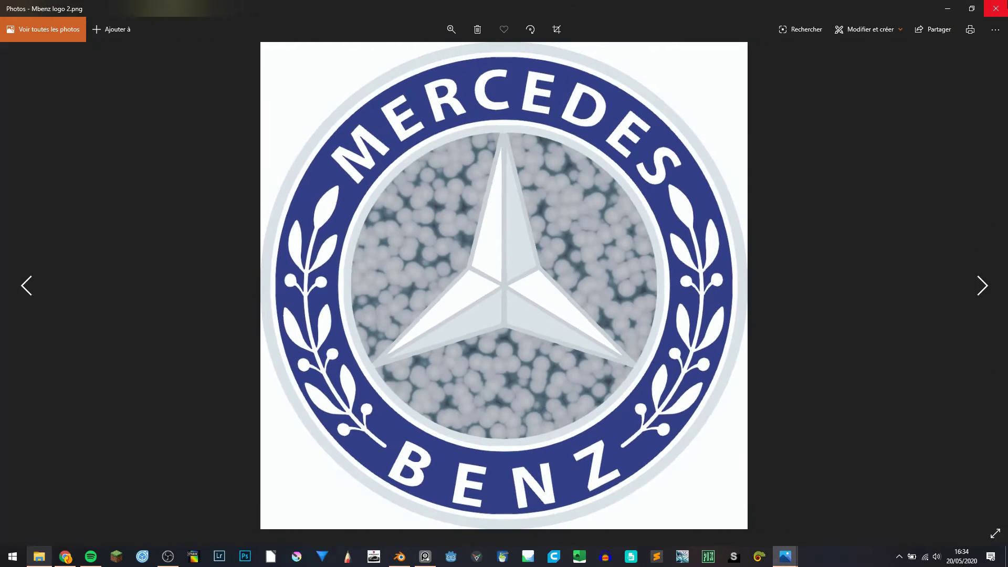
click(996, 8)
key(alt+Tab)
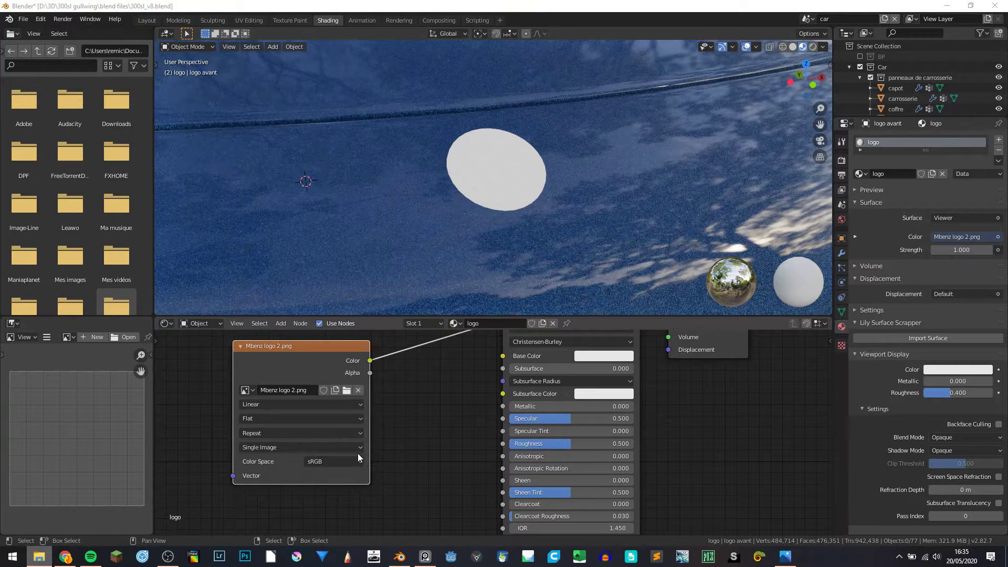
Step: Move to the UV Editing workspace with the logo disc isolated and its geometry deselected
scroll(358, 453, down, 3)
middle_drag(515, 194, 498, 163)
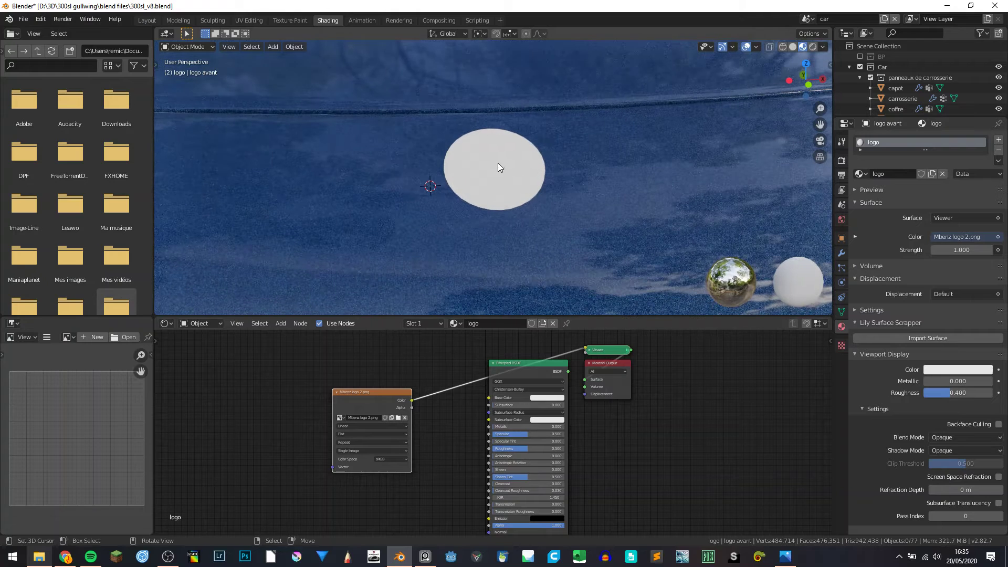
click(240, 20)
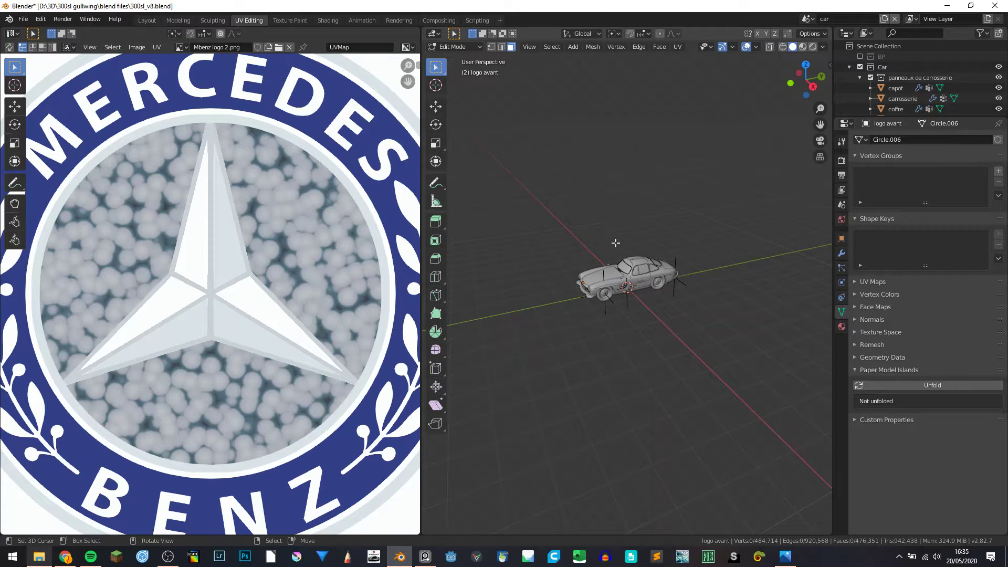
key(KP_Divide)
mouse_move(608, 239)
middle_down()
mouse_move(643, 262)
mouse_move(613, 271)
middle_up()
key(alt+a)
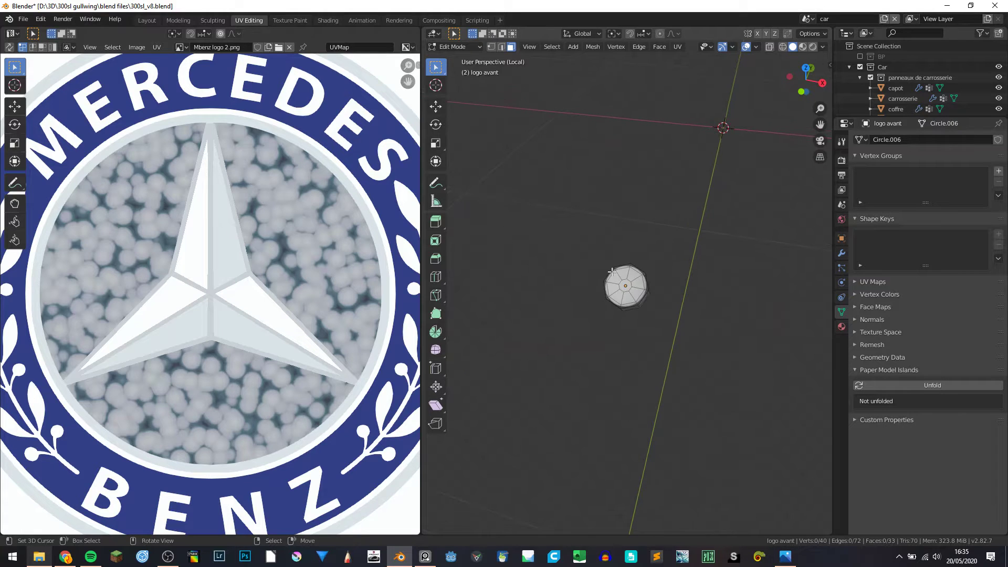
Step: Check the side panel's view settings and turn to a near-front view of the disc
click(830, 64)
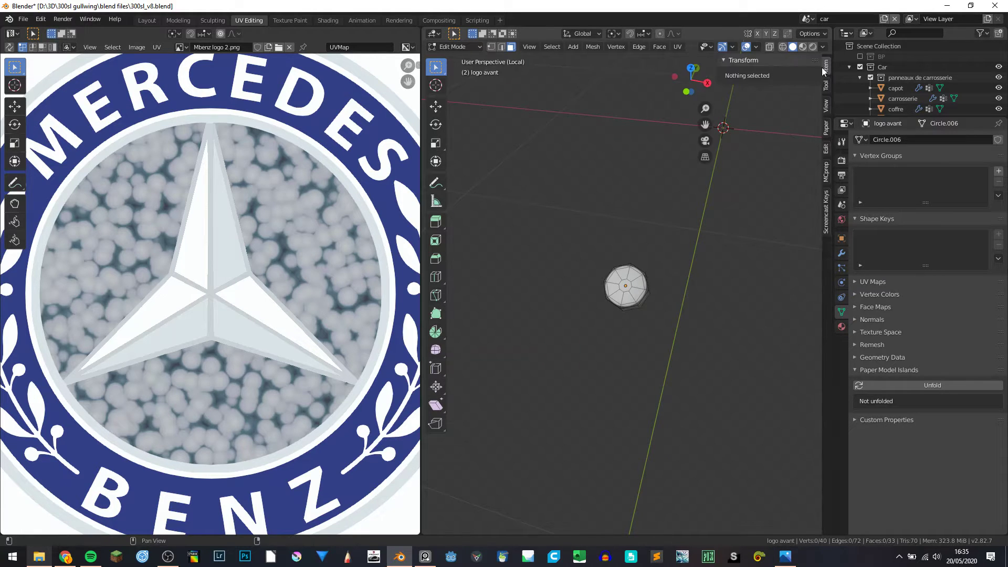
click(827, 101)
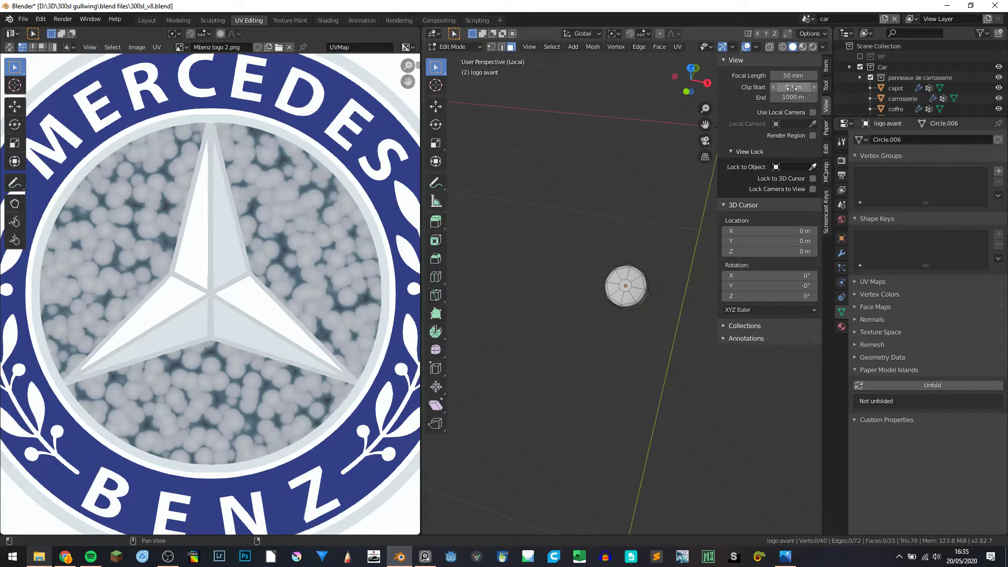
key(n)
scroll(667, 307, up, 4)
scroll(657, 302, up, 7)
scroll(656, 303, down, 10)
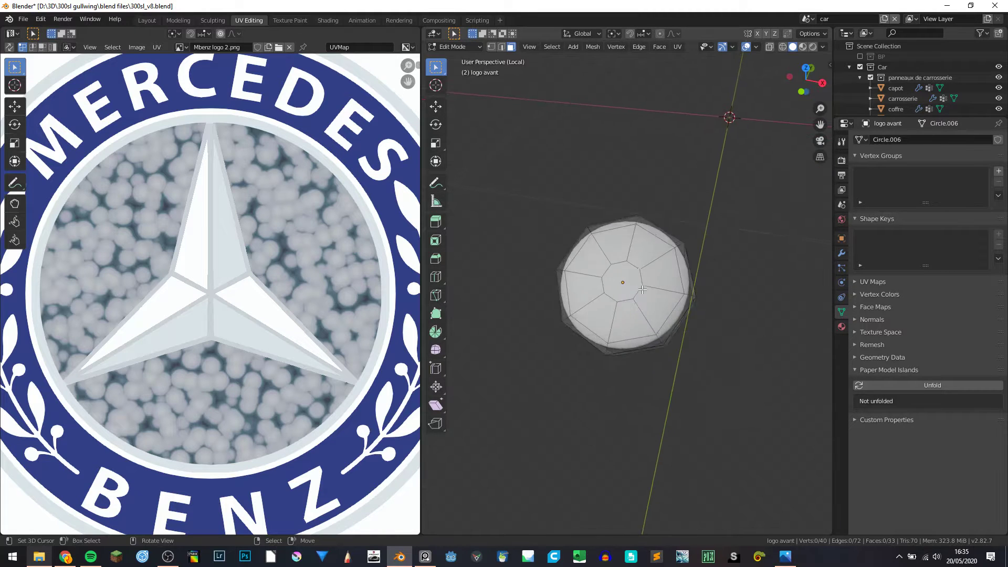
middle_drag(599, 289, 576, 280)
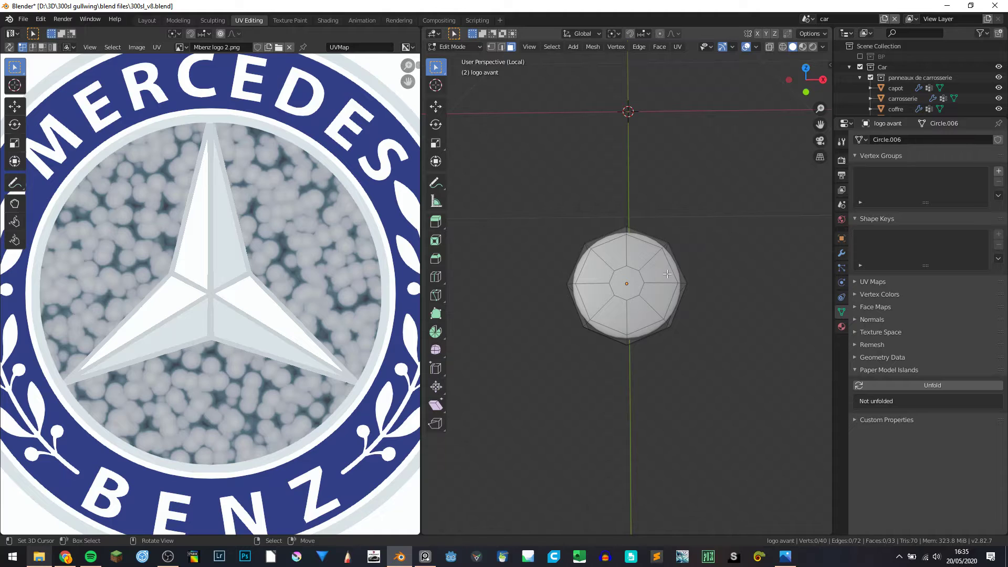
Step: In edge select mode, view the disc from the side and select its top rim loop
click(501, 47)
middle_drag(576, 202, 643, 296)
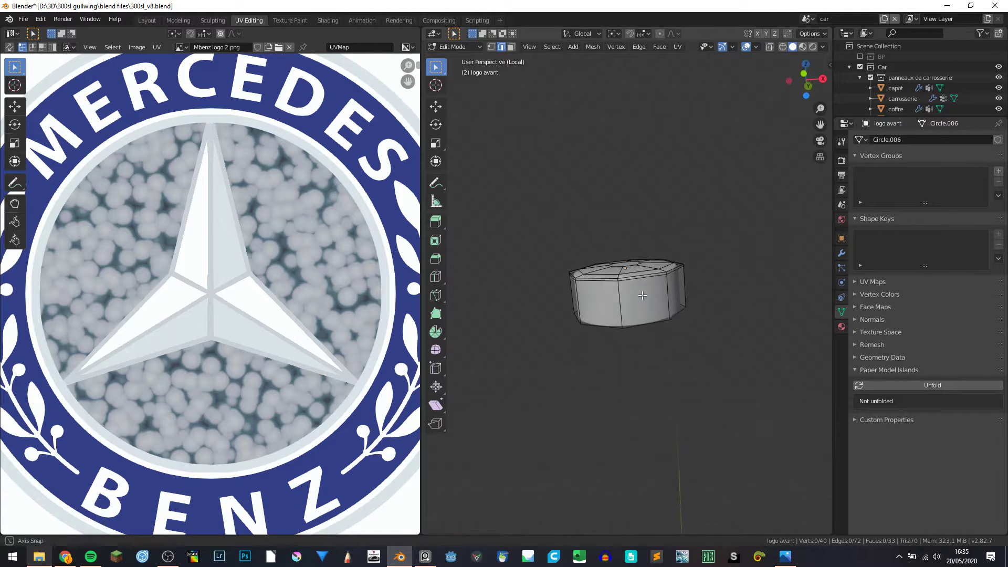
scroll(642, 296, up, 3)
scroll(647, 283, up, 1)
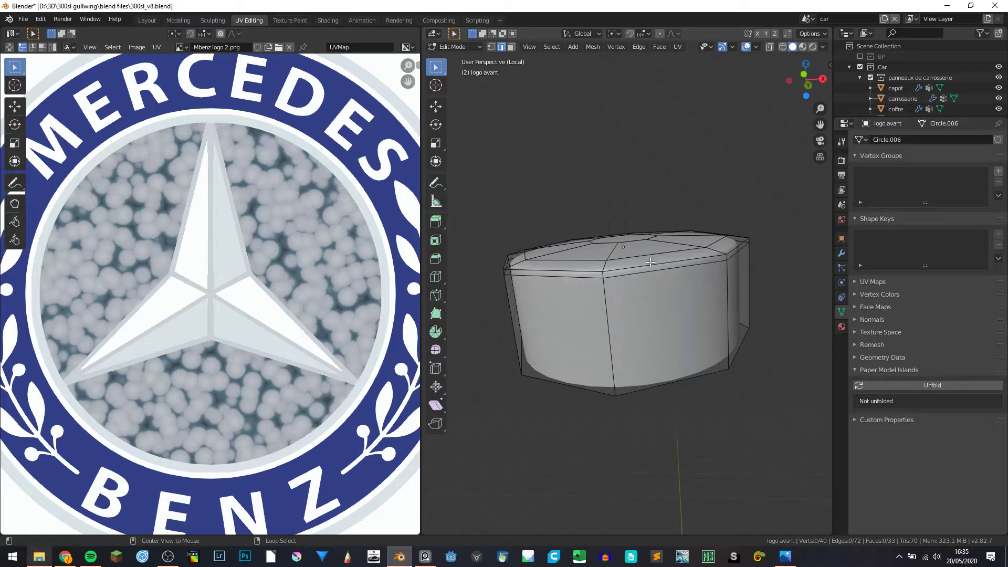
alt+click(650, 261)
Step: Mark the top rim loop and one vertical side edge as seams
key(ctrl+e)
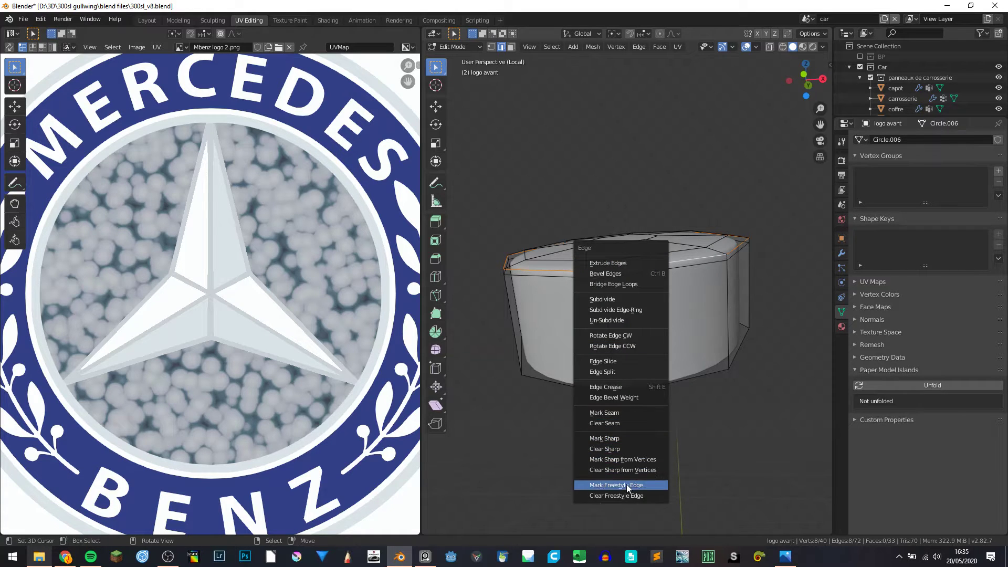
click(638, 414)
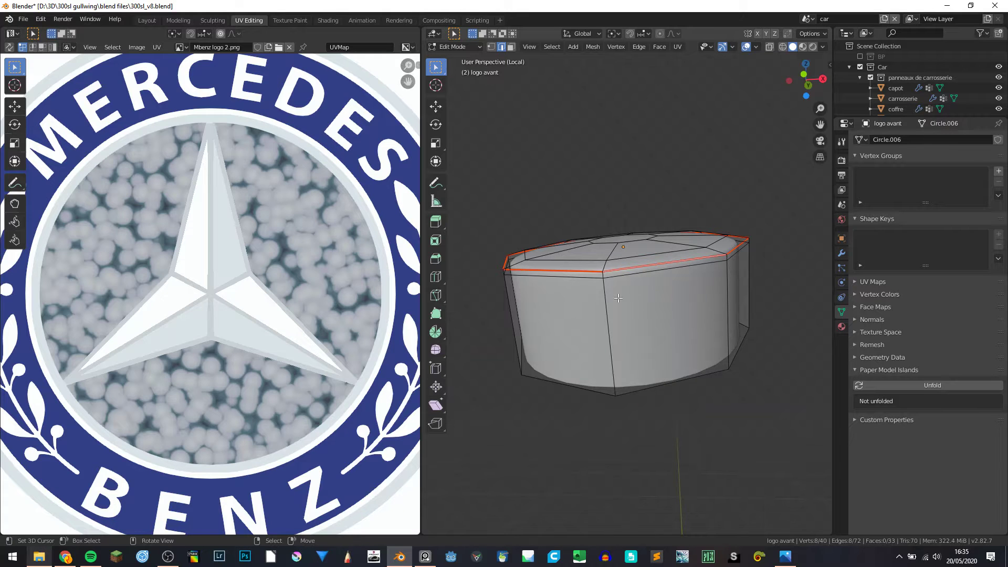
click(603, 294)
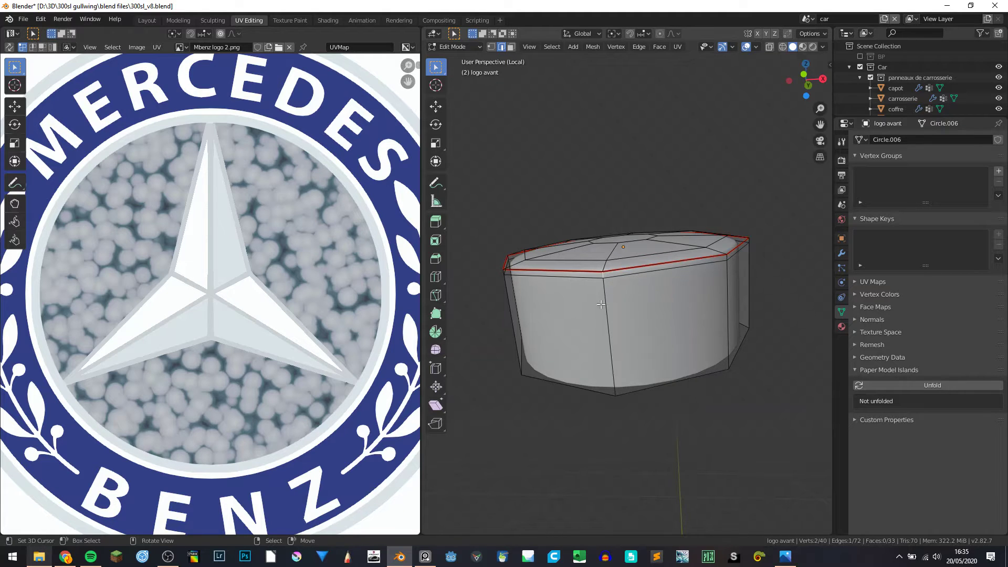
ctrl+click(624, 368)
key(ctrl+e)
click(623, 367)
Step: Unwrap the whole disc mesh and bring the full logo image into view
key(a)
key(u)
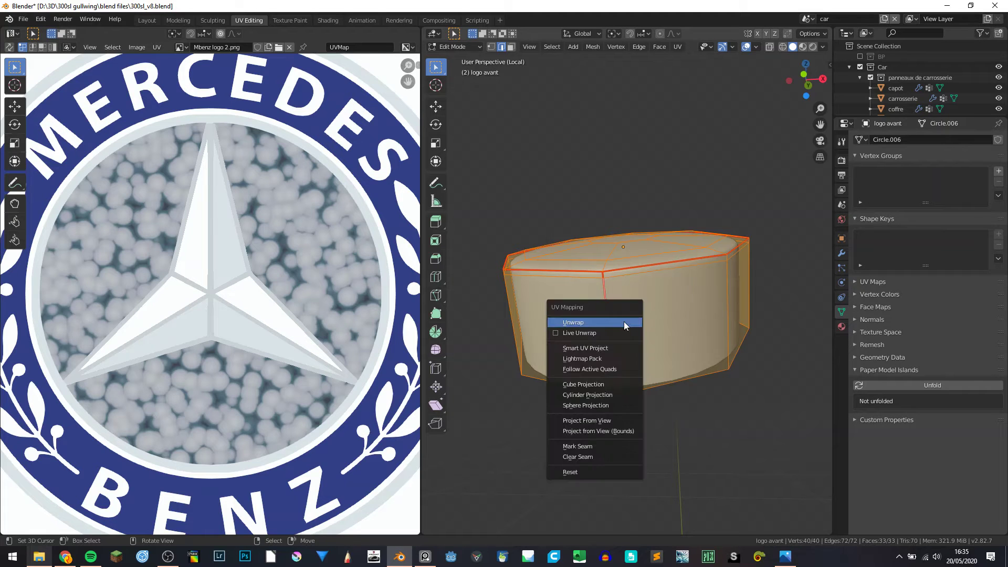
click(624, 322)
scroll(256, 295, down, 6)
scroll(256, 294, down, 3)
scroll(340, 274, up, 5)
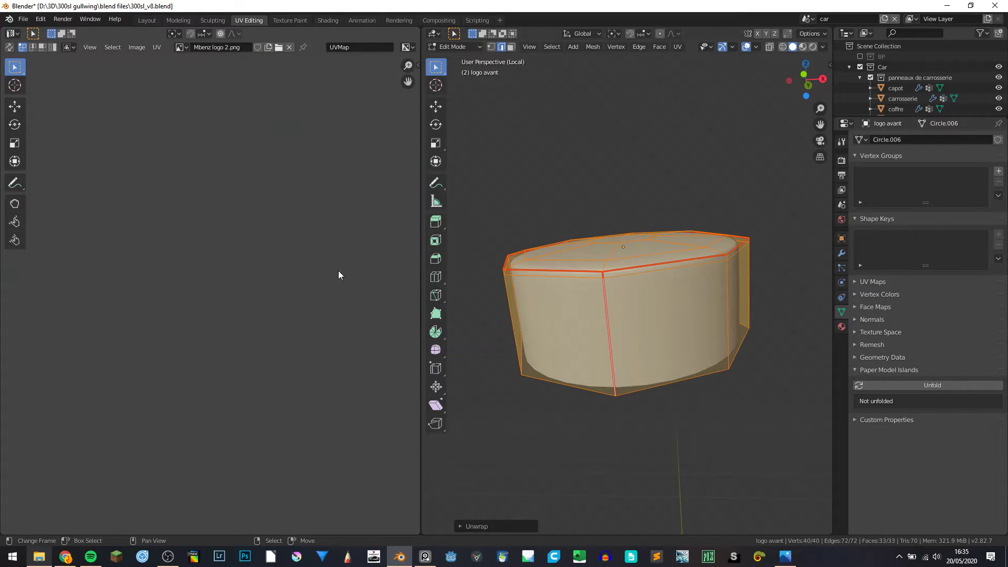
middle_drag(339, 275, 215, 336)
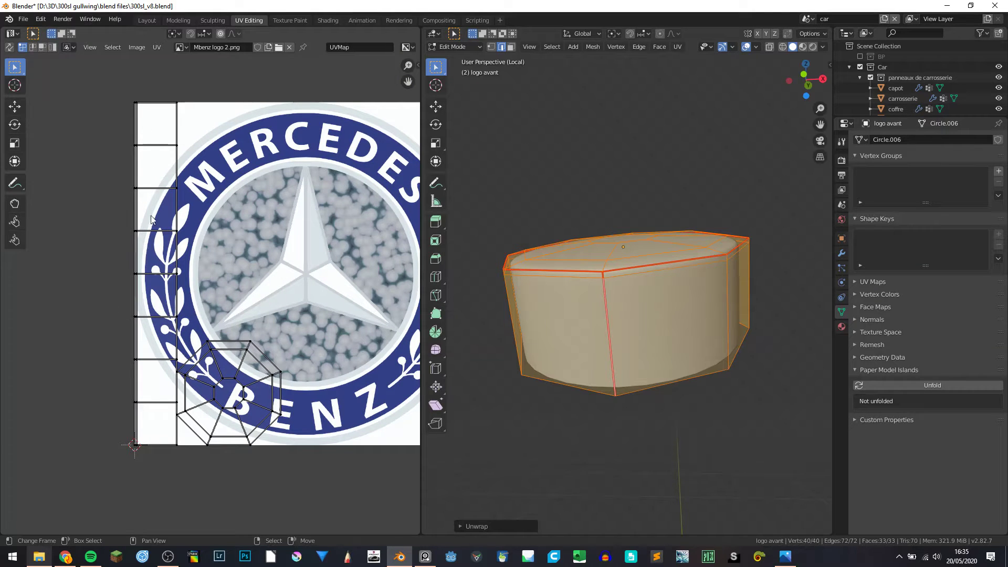
Step: Switch the viewport to Material Preview and look down on the disc's top
key(z)
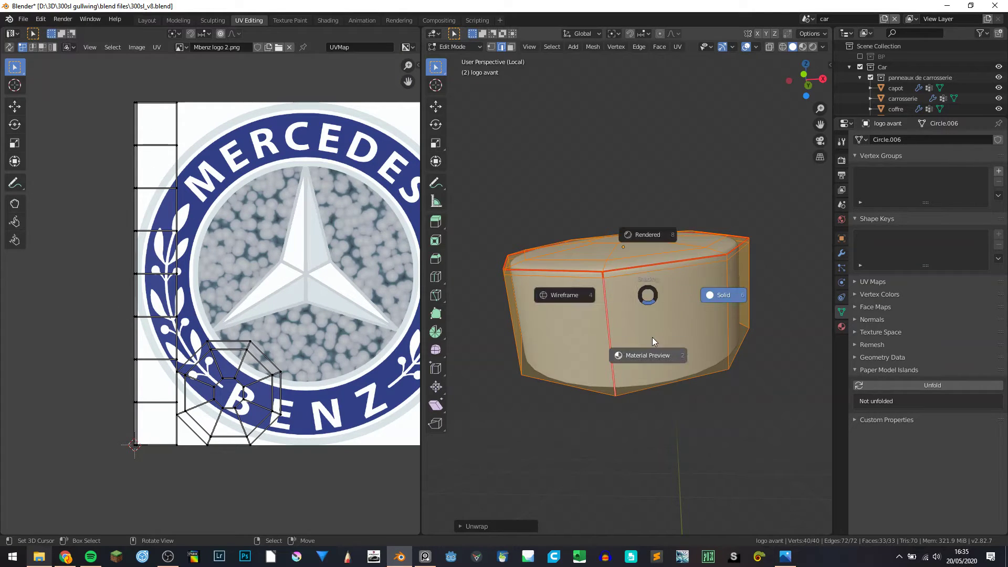
click(652, 337)
middle_drag(652, 324, 654, 379)
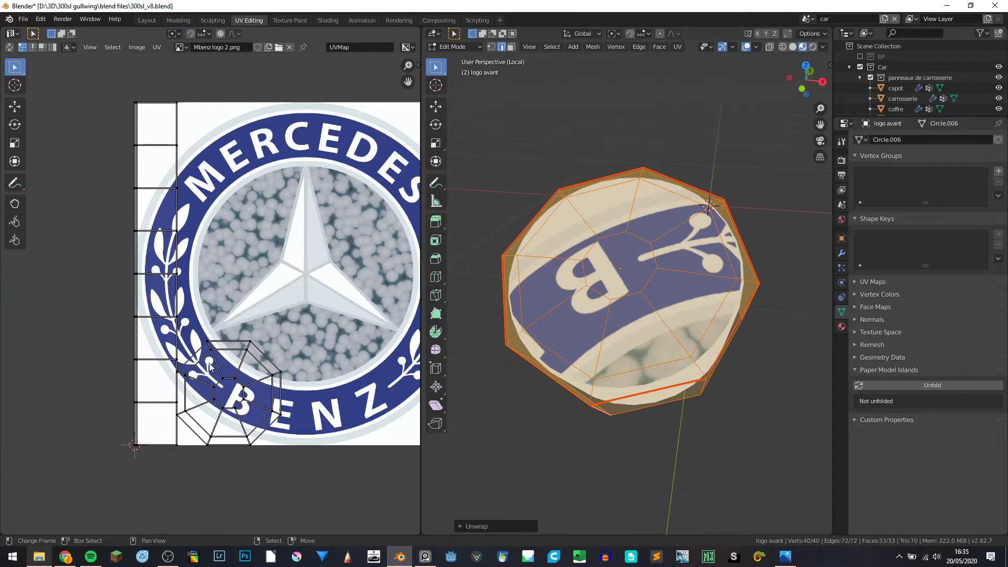
scroll(177, 364, down, 1)
scroll(177, 364, up, 1)
scroll(178, 364, down, 1)
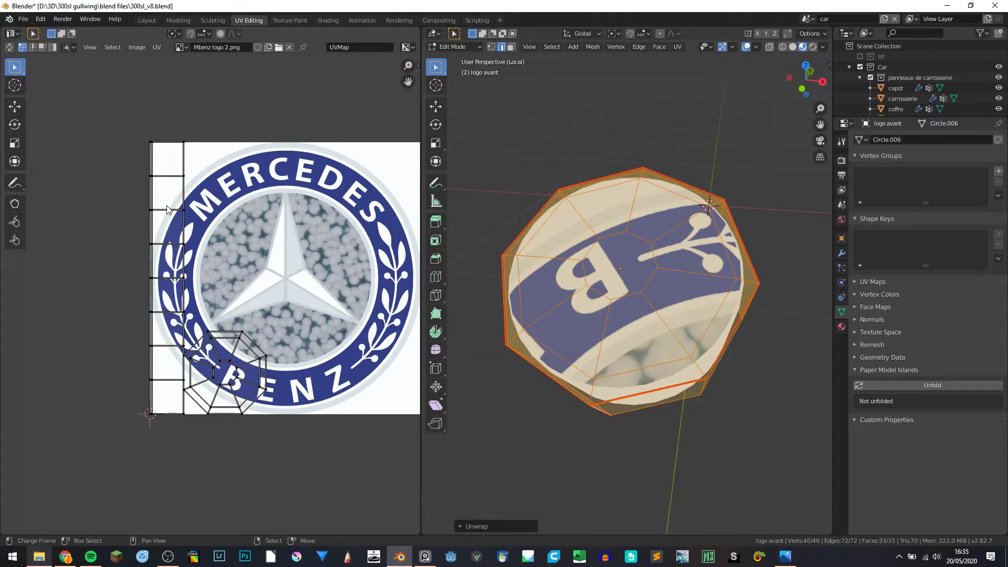
Step: Select the side-wall UV strip and try moving it, cancelling both moves
key(l)
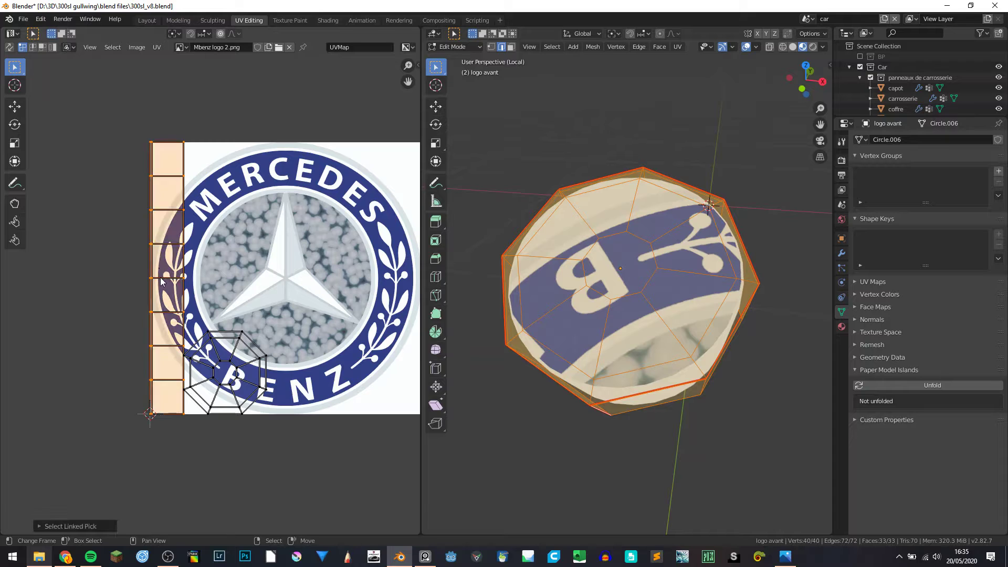
key(g)
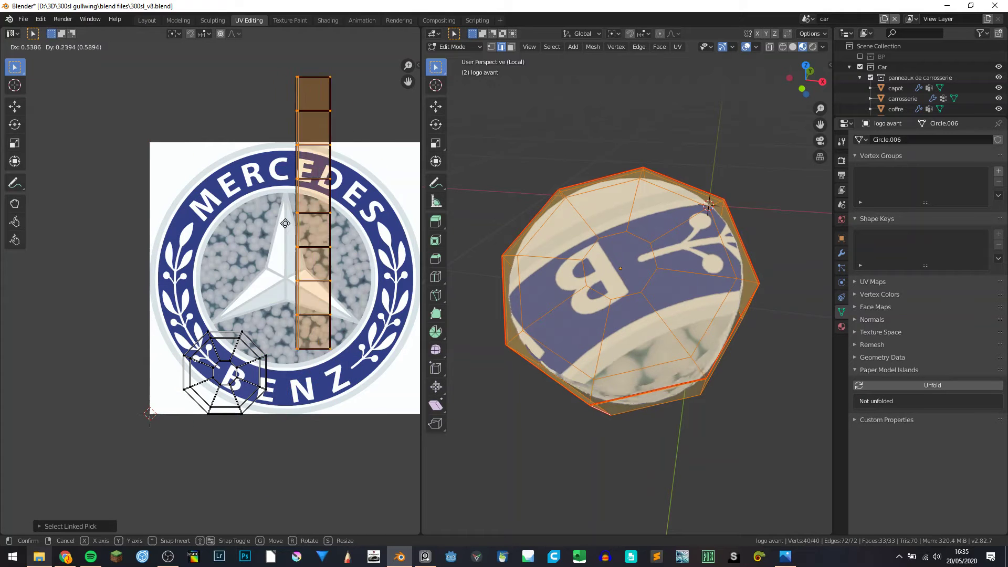
key(Escape)
middle_drag(608, 380, 609, 315)
key(g)
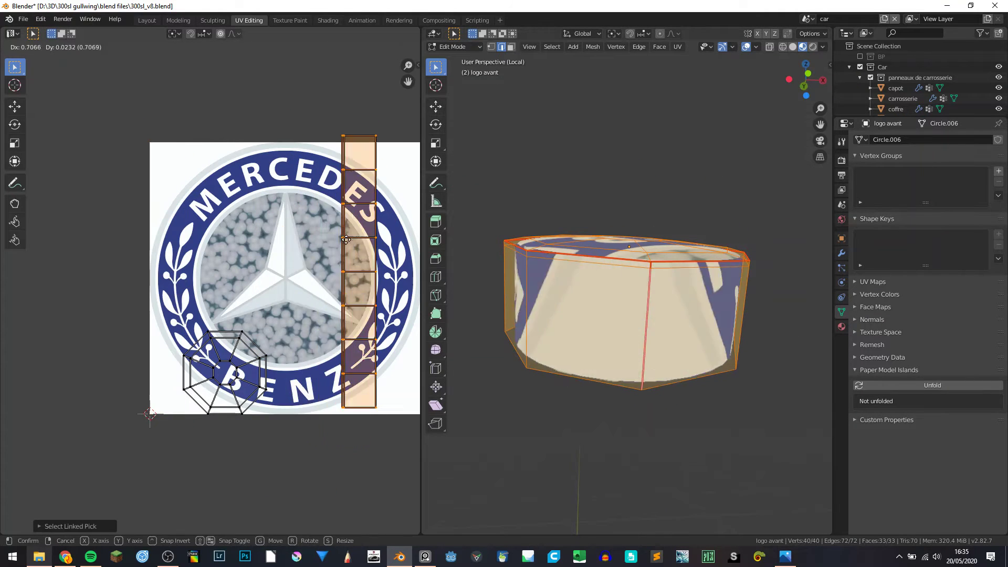
key(Escape)
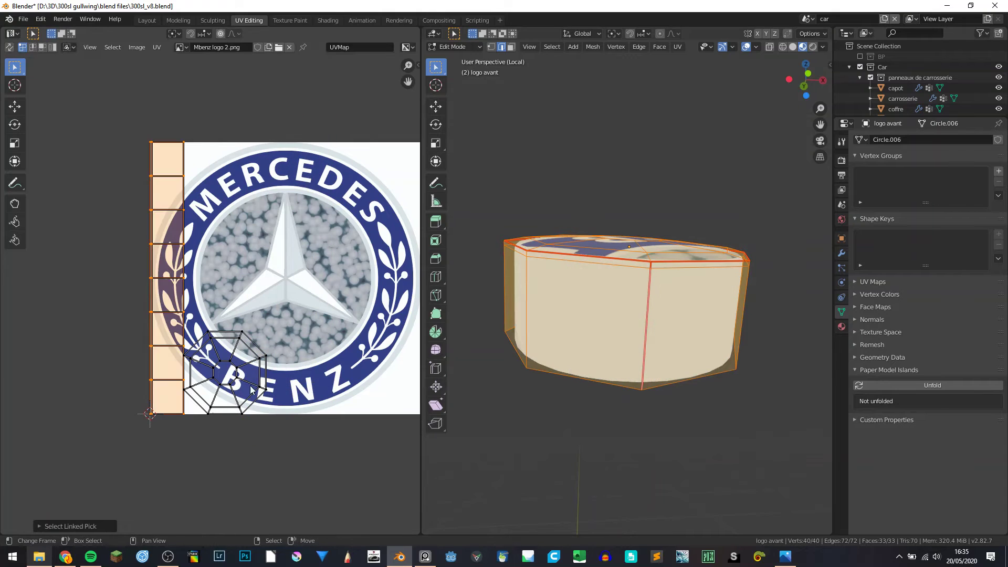
Step: Scale the side-wall strip down, place it at the logo's right side, and shrink it further
key(s)
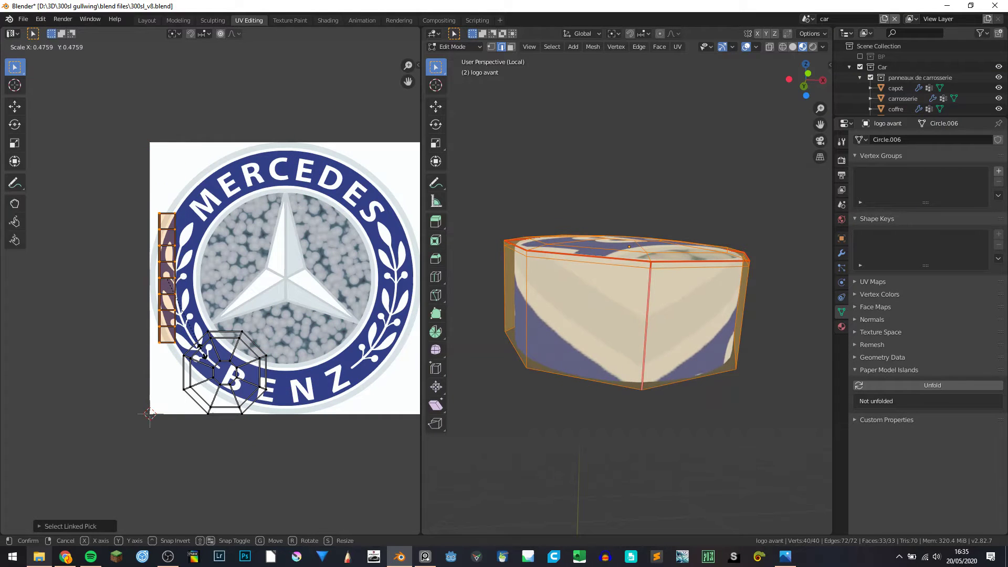
click(215, 356)
key(g)
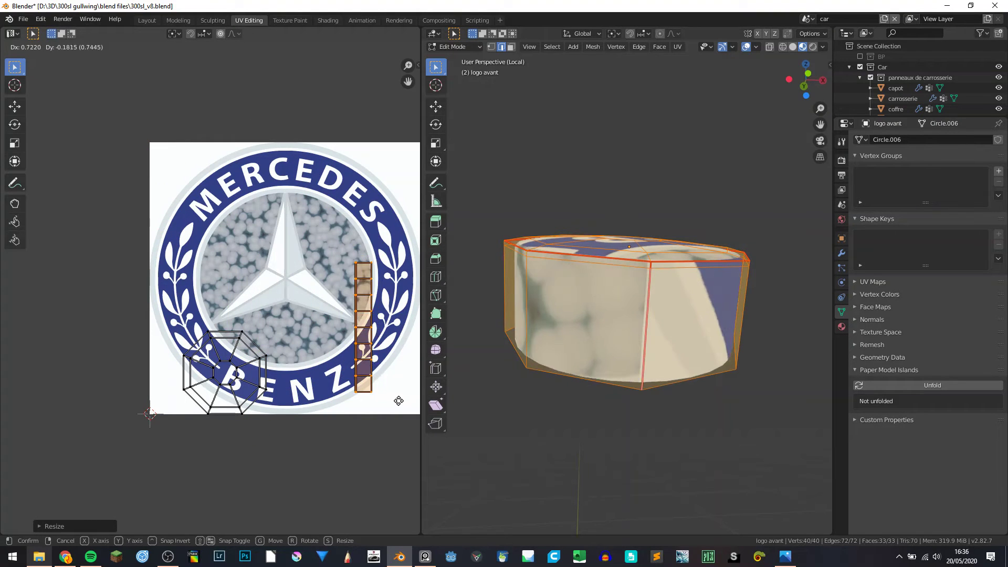
click(400, 420)
key(s)
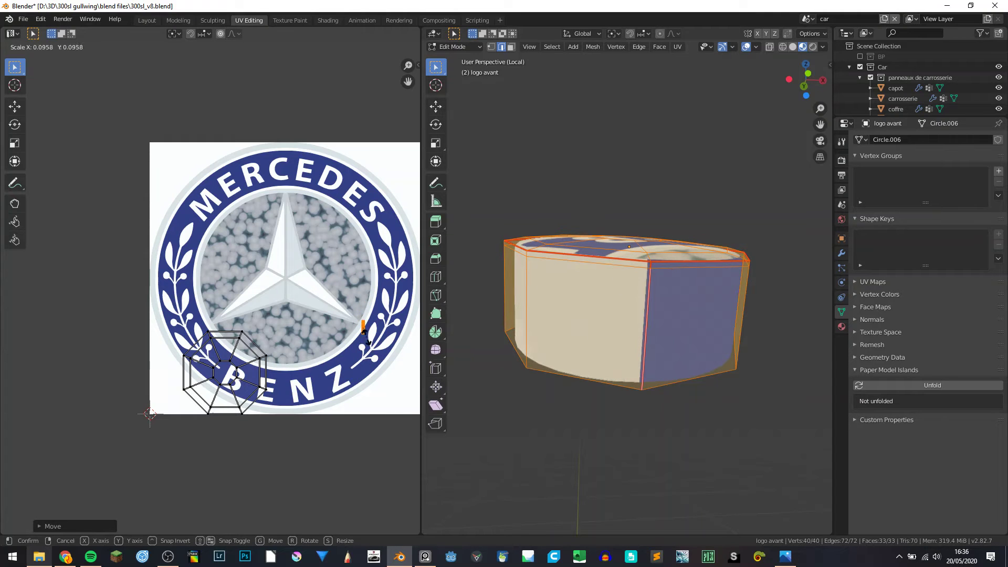
click(385, 362)
Step: Zoom in on the tiny strip, reposition it and rotate it to a diagonal
middle_drag(385, 362, 67, 272)
scroll(292, 322, up, 4)
key(g)
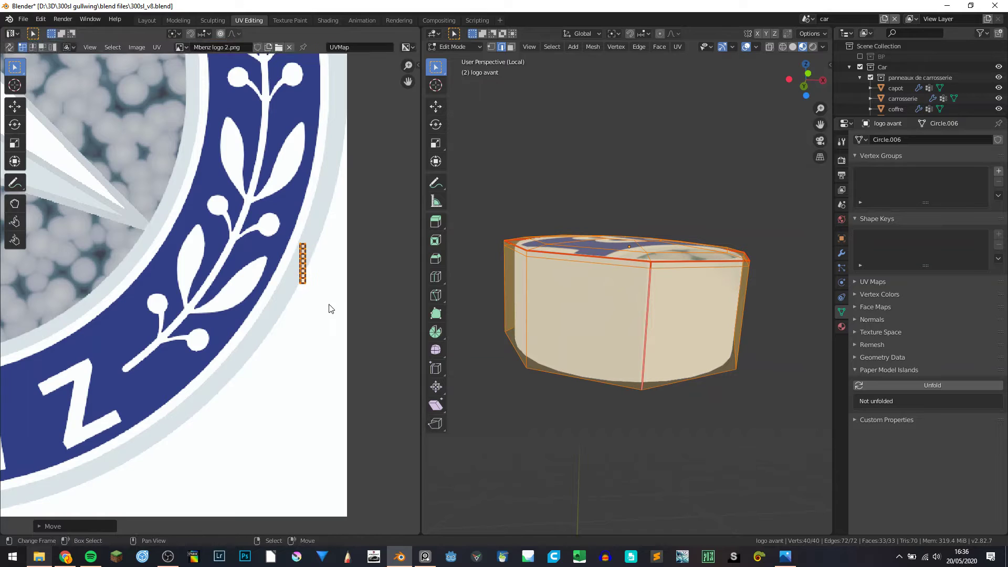
click(309, 318)
key(r)
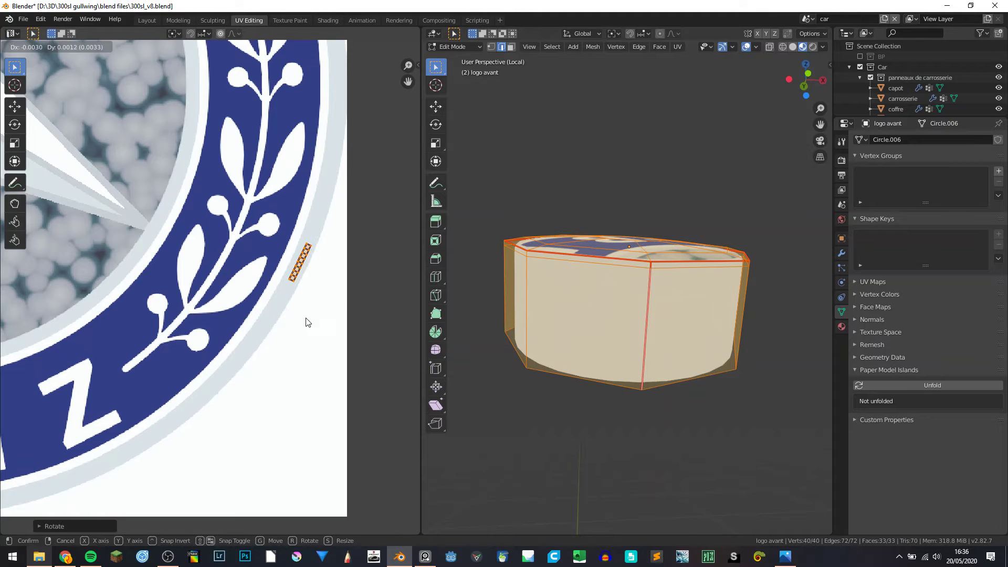
click(318, 310)
Step: Orbit to view the disc's top and pan the UV view across the logo image
scroll(604, 352, down, 2)
mouse_move(604, 315)
middle_down()
mouse_move(604, 354)
mouse_move(617, 352)
middle_up()
scroll(604, 353, up, 4)
scroll(613, 355, down, 1)
scroll(613, 355, down, 3)
scroll(617, 352, up, 2)
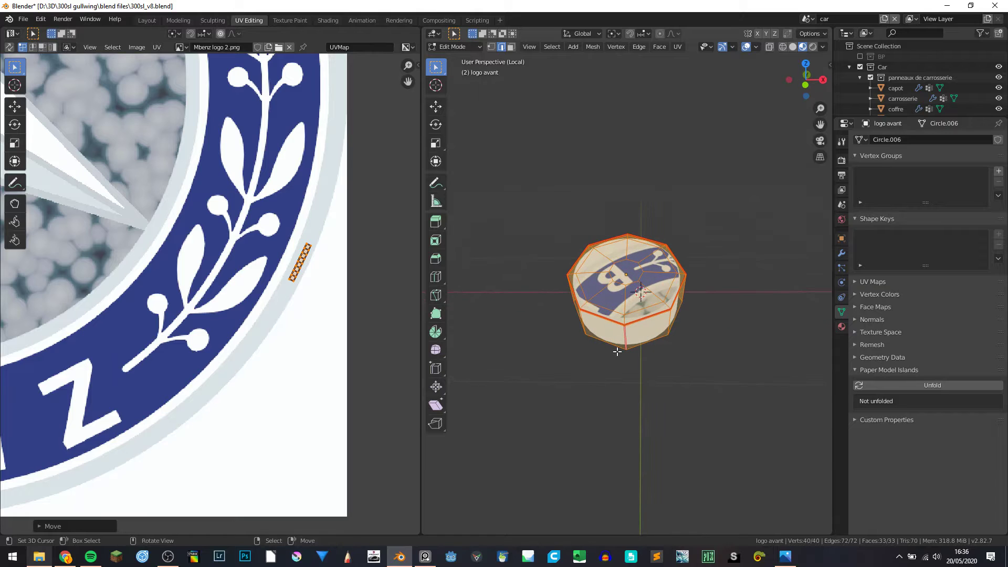
scroll(617, 352, down, 3)
scroll(620, 376, up, 1)
scroll(186, 278, down, 4)
scroll(186, 279, down, 1)
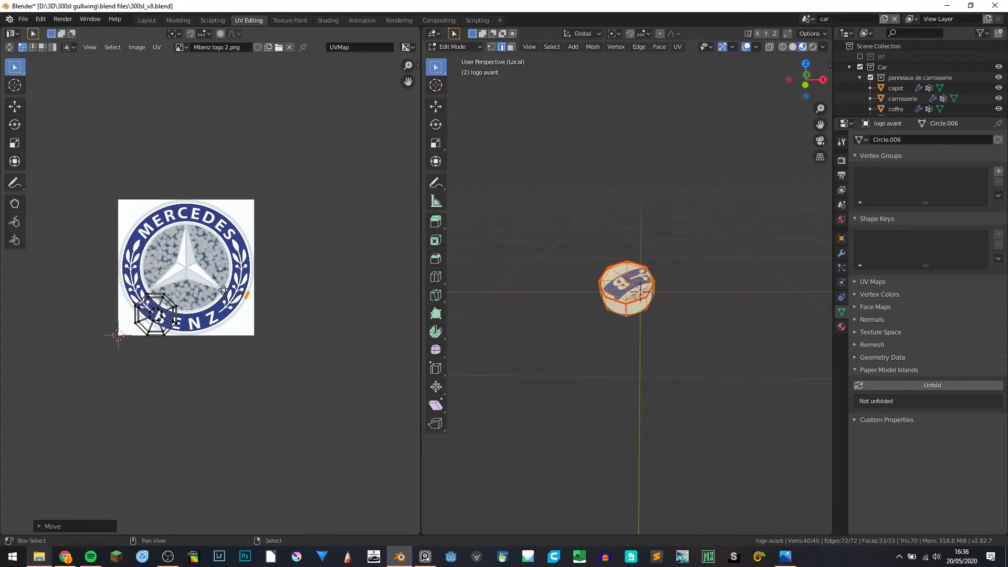
middle_drag(224, 290, 246, 297)
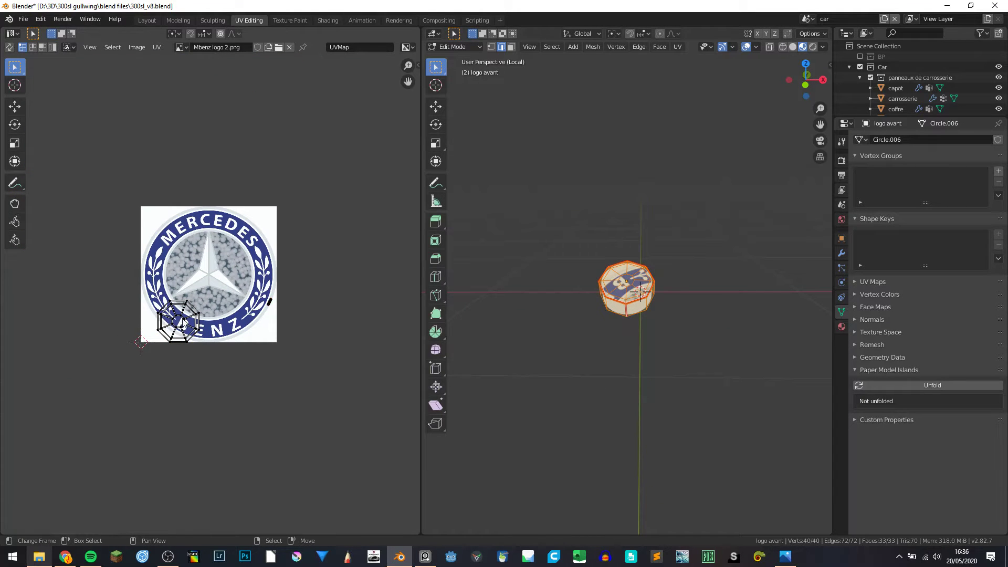
Step: Select the top-face UV island, centre it on the logo and enlarge it
key(l)
scroll(683, 302, up, 3)
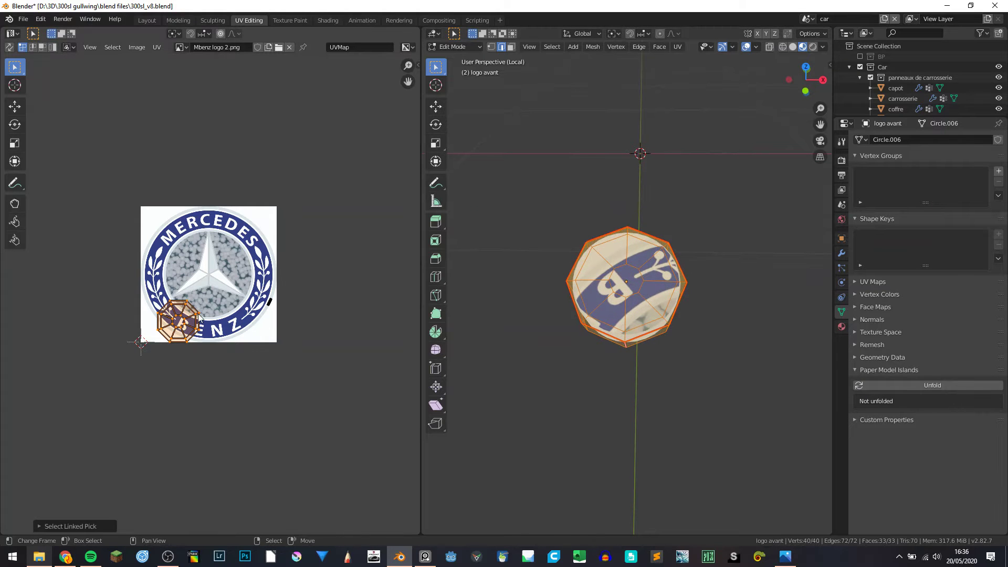
key(g)
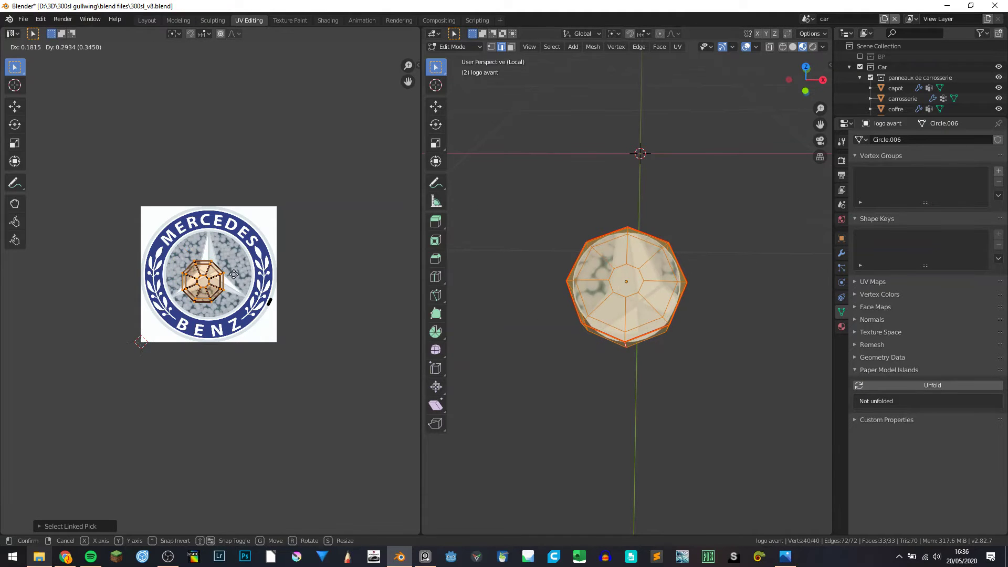
click(234, 270)
key(s)
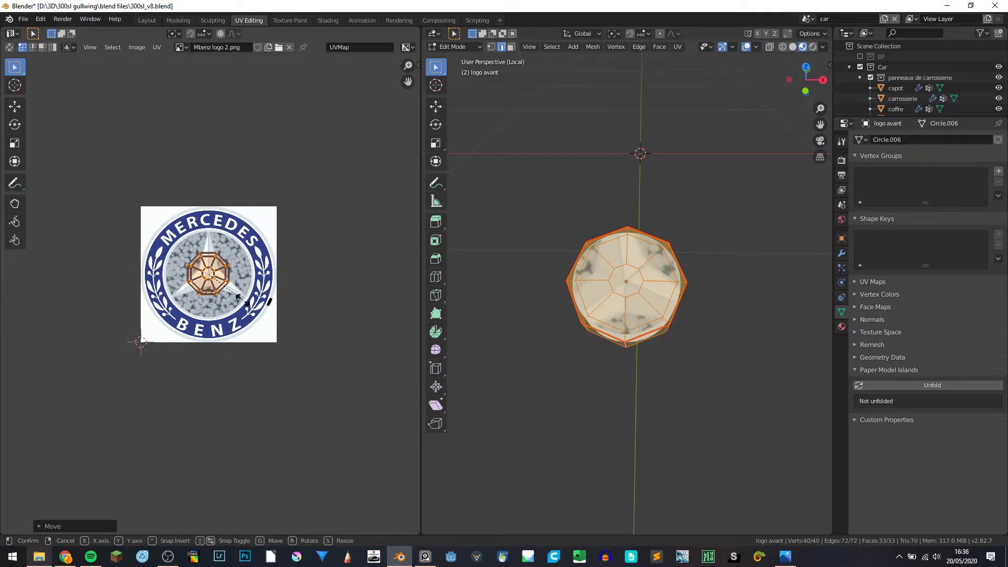
click(332, 344)
Step: Check the logo on the disc's top and pan the UV view to see the whole logo
middle_drag(619, 315, 646, 309)
scroll(642, 311, up, 4)
scroll(378, 285, up, 1)
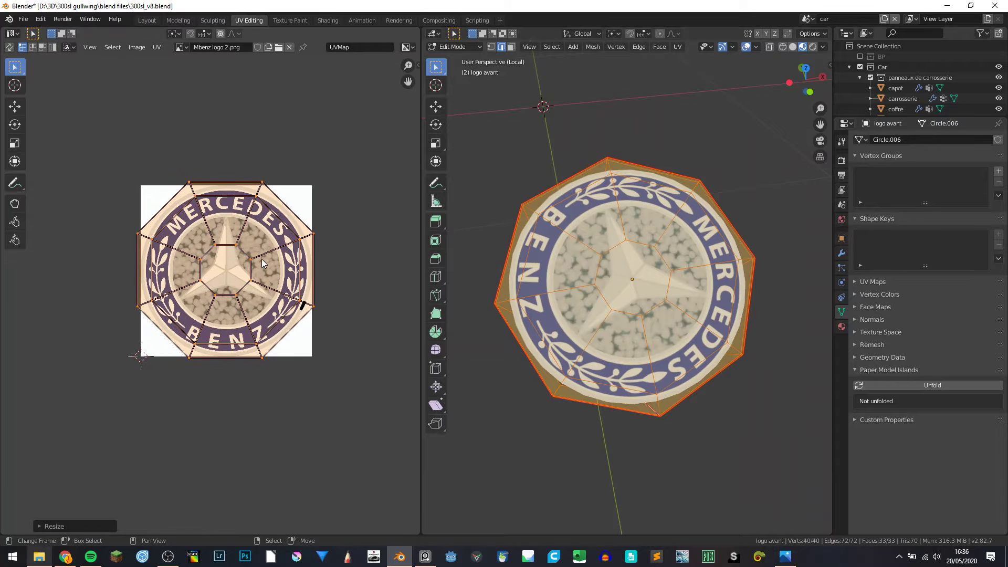
scroll(378, 285, up, 2)
key(shift+s)
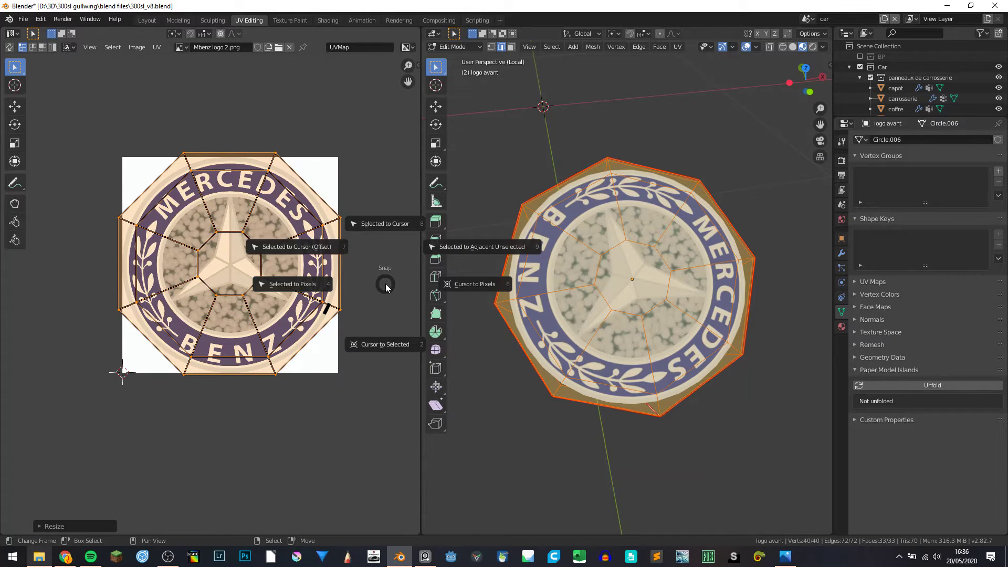
scroll(376, 286, up, 2)
middle_drag(376, 286, 346, 272)
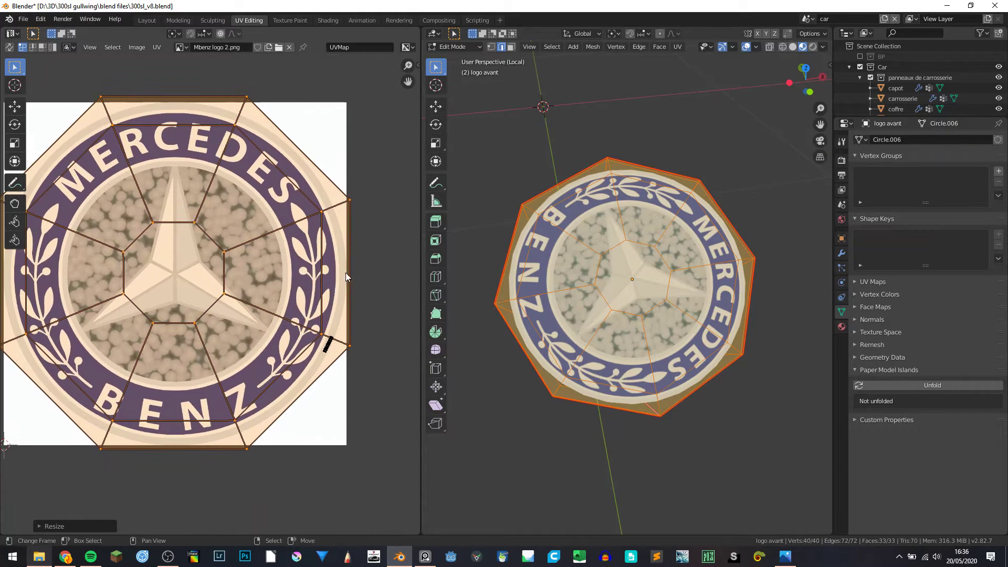
middle_drag(147, 259, 218, 235)
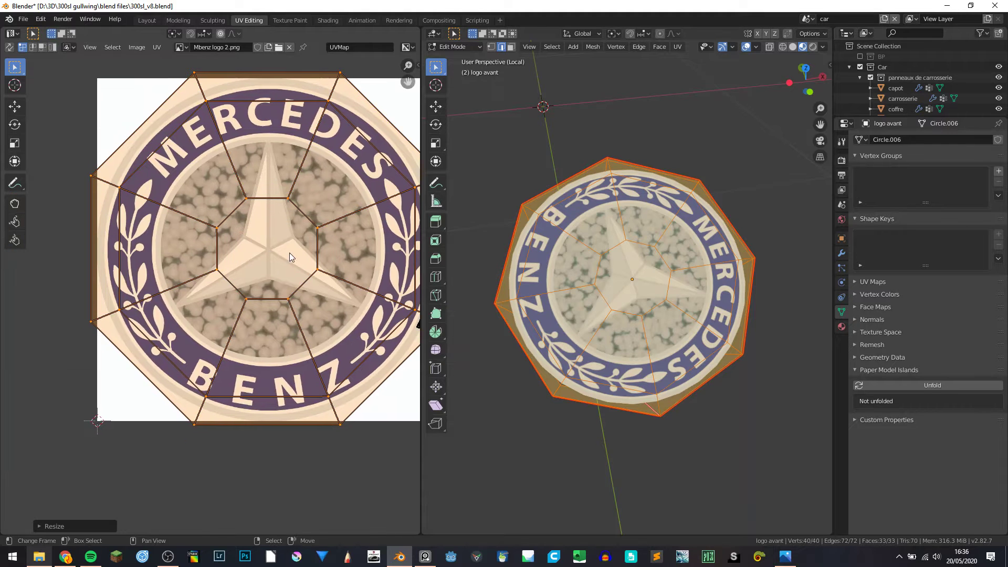
Step: Resize the island to fit the badge ring and snap the 2D cursor to its left edge
key(s)
click(280, 255)
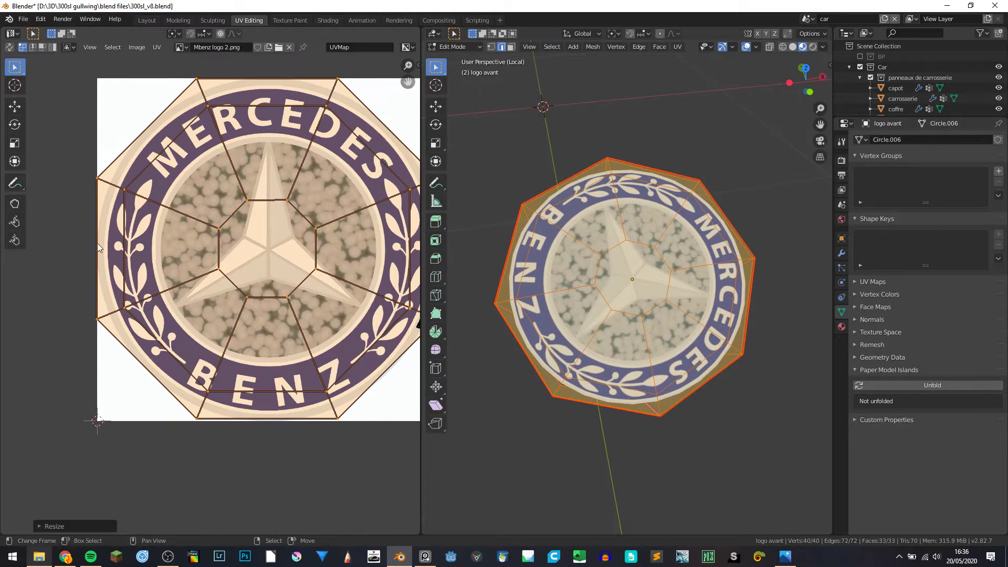
click(92, 305)
key(shift+s)
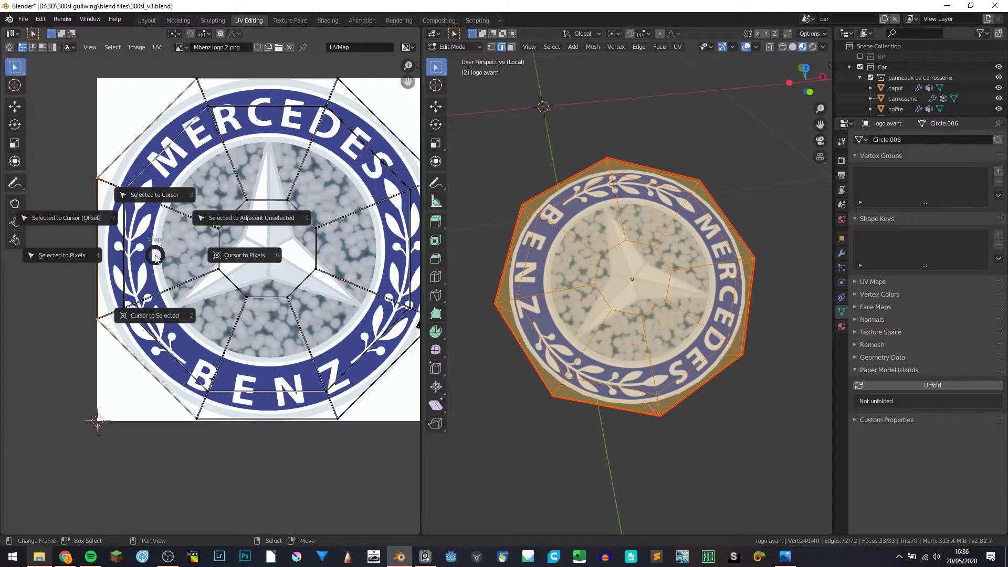
click(159, 297)
key(a)
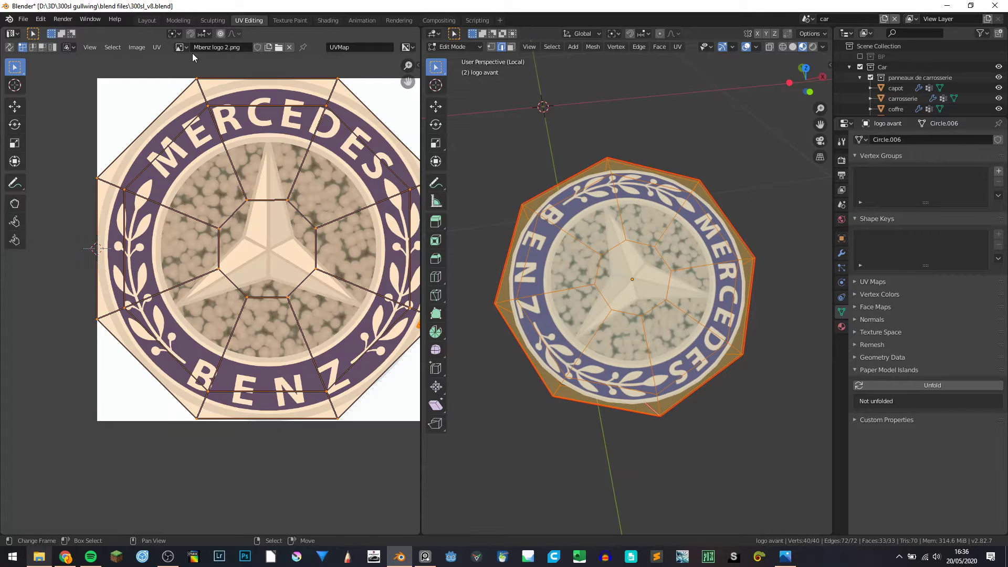
click(175, 34)
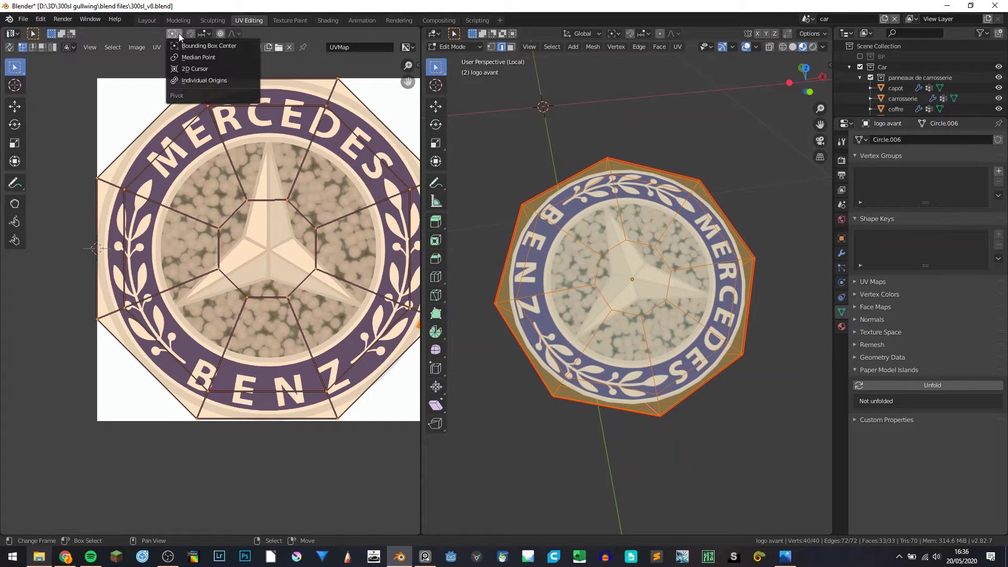
Step: Scale the logo UVs slightly around the 2D cursor pivot
click(195, 69)
middle_drag(289, 198, 215, 188)
scroll(218, 200, up, 1)
scroll(226, 236, up, 1)
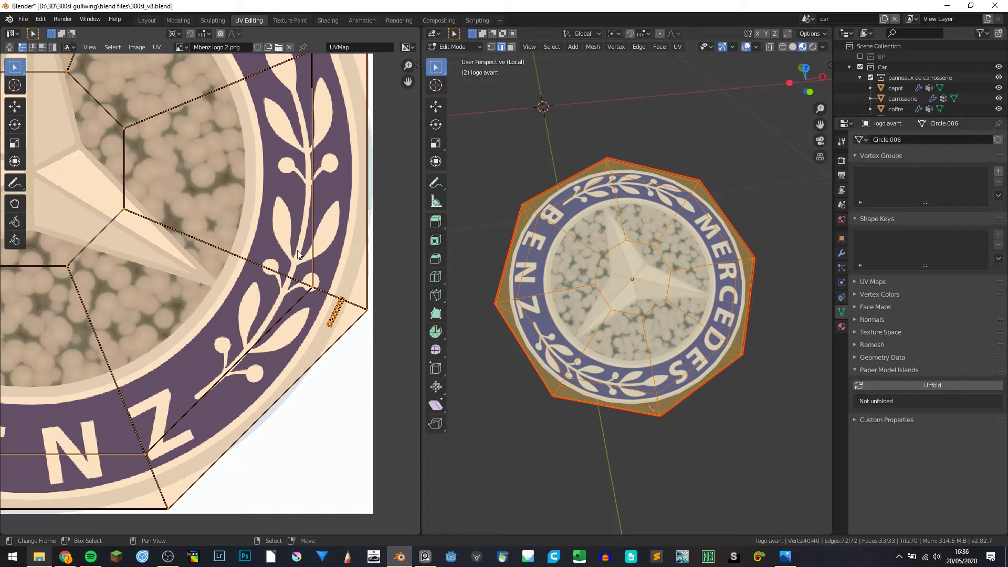
scroll(237, 278, up, 1)
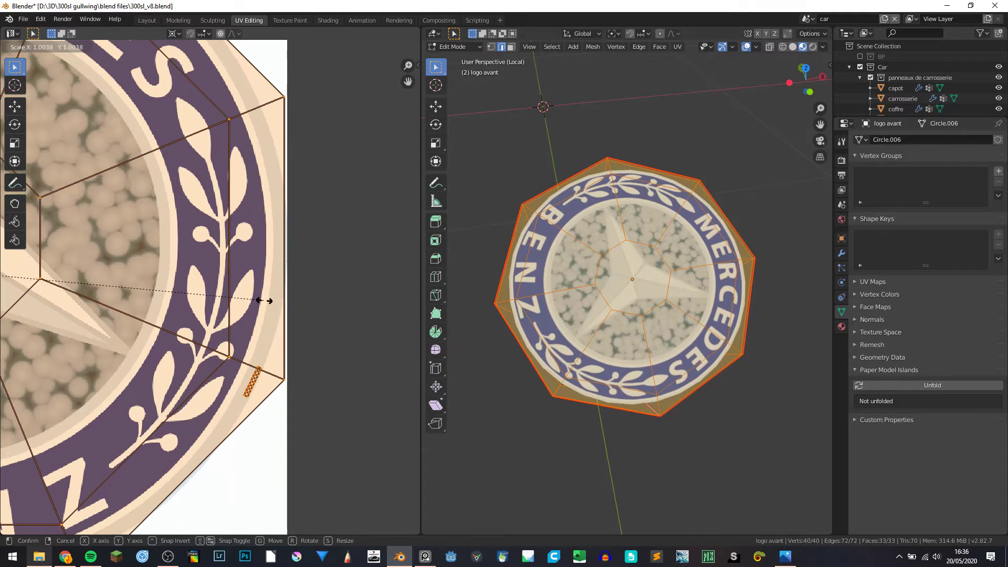
click(286, 305)
Step: Select all UVs and nudge them slightly down along Y
scroll(201, 251, down, 8)
key(alt+a)
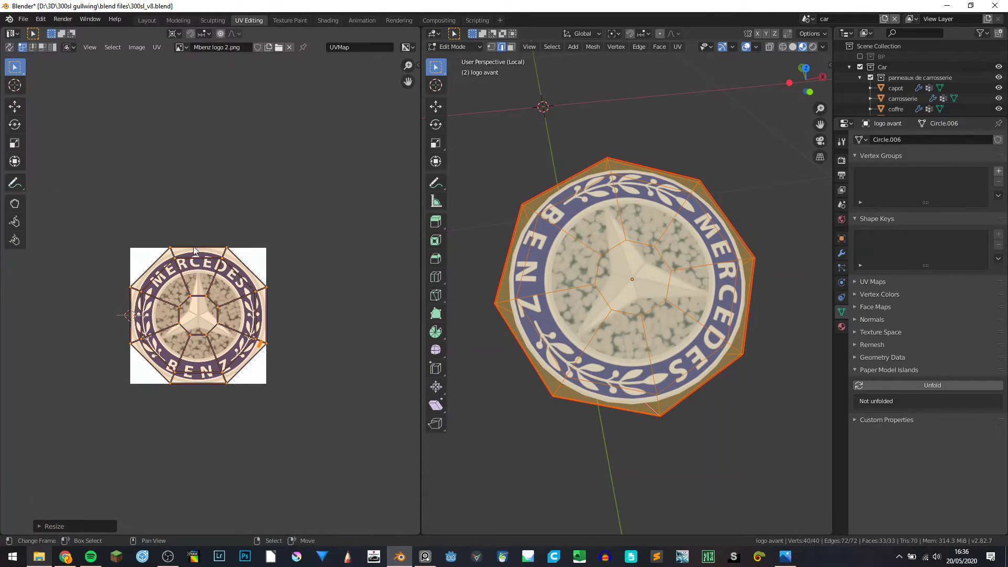
scroll(176, 323, up, 1)
scroll(176, 323, up, 4)
scroll(176, 323, up, 4)
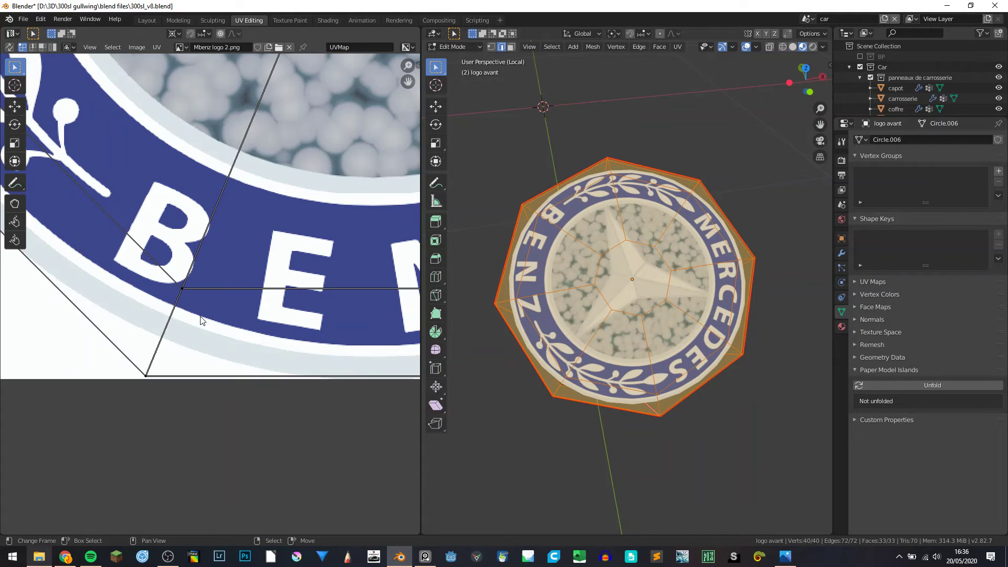
key(a)
key(g)
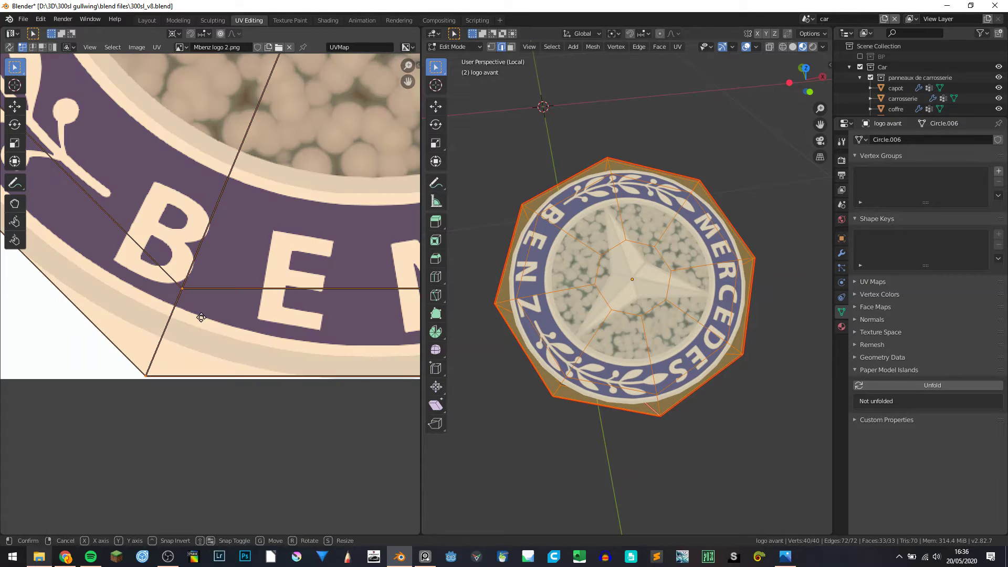
key(y)
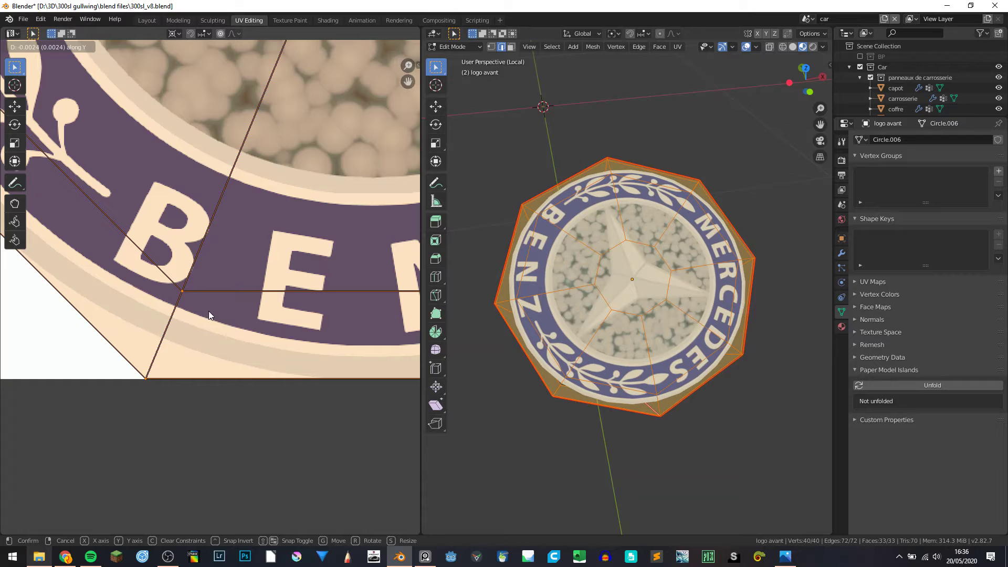
click(210, 315)
Step: Return to Object Mode and orbit around the textured badge puck
key(Tab)
scroll(630, 313, down, 3)
middle_drag(630, 312, 649, 315)
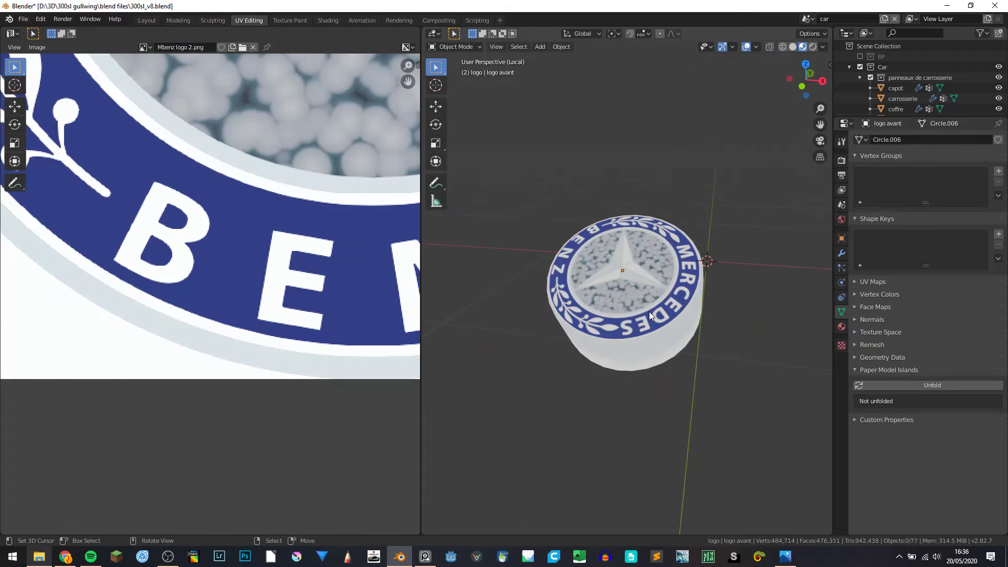
Step: Re-enter Edit Mode, orbit to a top-down view of the disc, and cancel a trial rotation
key(Tab)
scroll(245, 254, down, 5)
scroll(244, 254, down, 2)
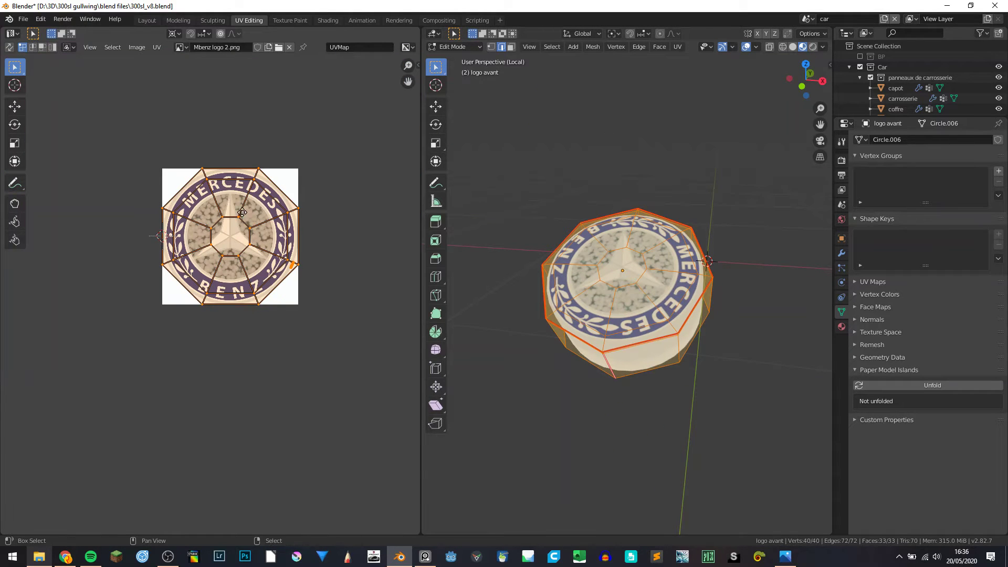
scroll(244, 254, down, 1)
middle_drag(631, 274, 633, 336)
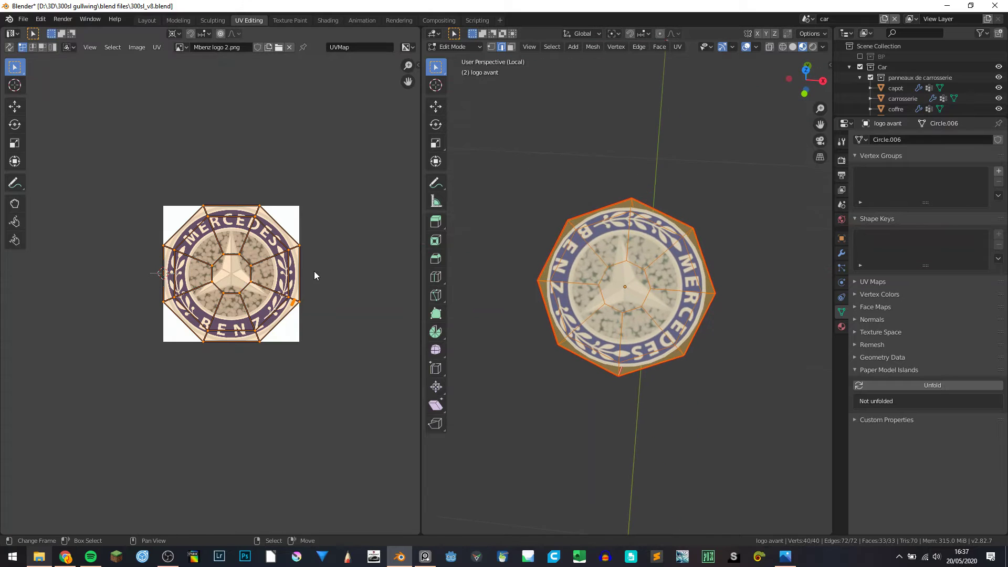
key(r)
key(Escape)
Step: With Bounding Box Center pivot, try 20° and 21° UV rotations, then revert them
click(181, 33)
click(200, 49)
key(r)
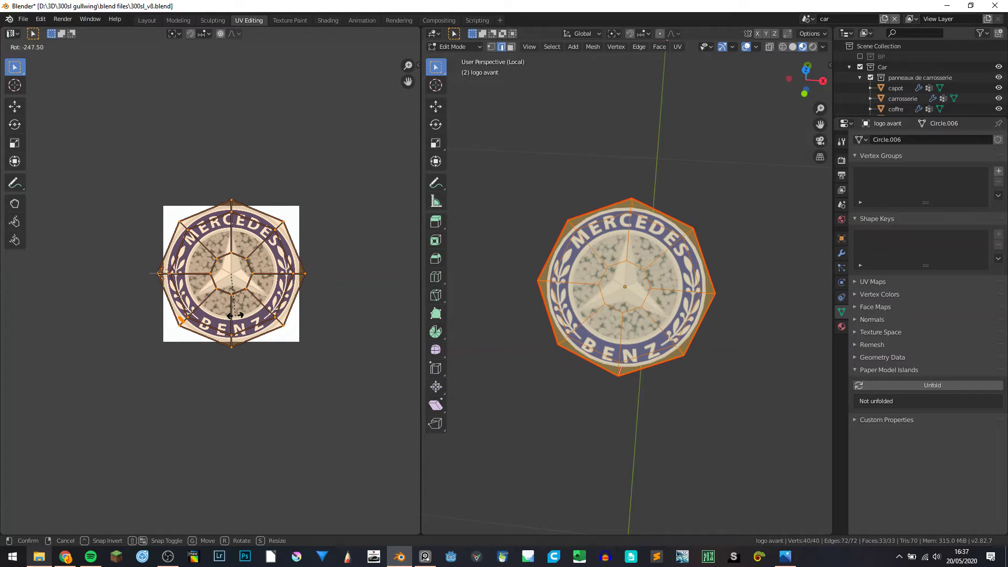
right_click(231, 315)
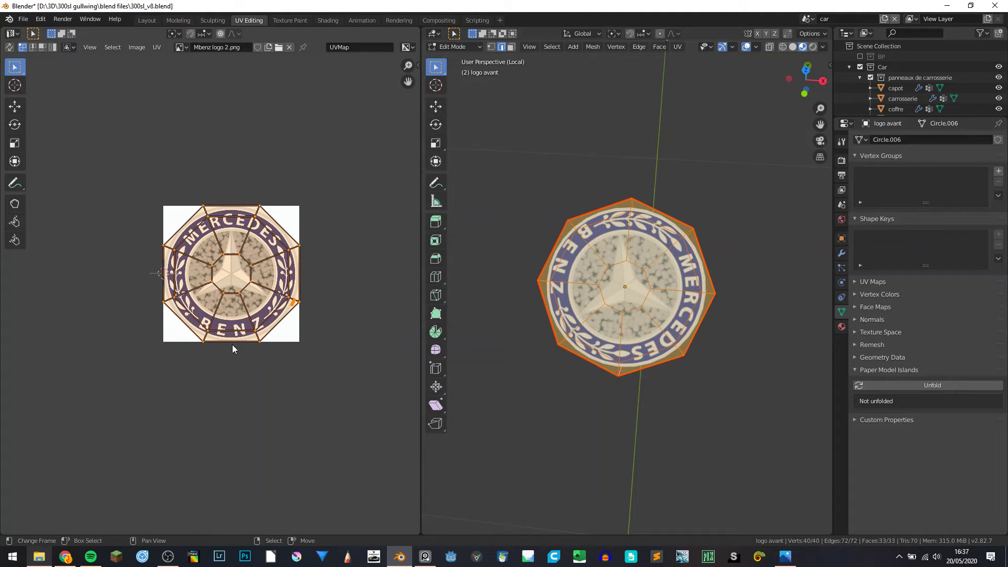
key(r)
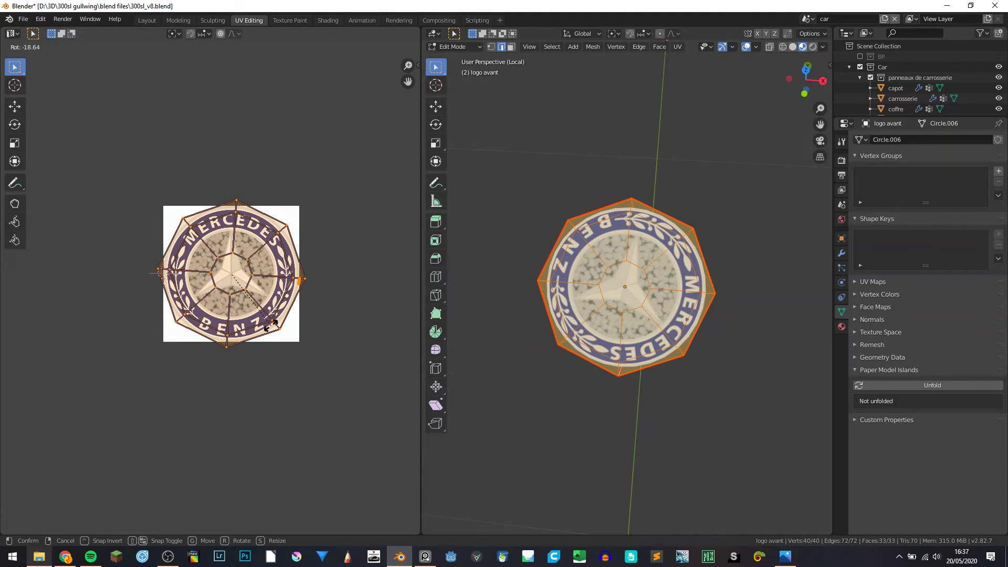
text(20)
key(Return)
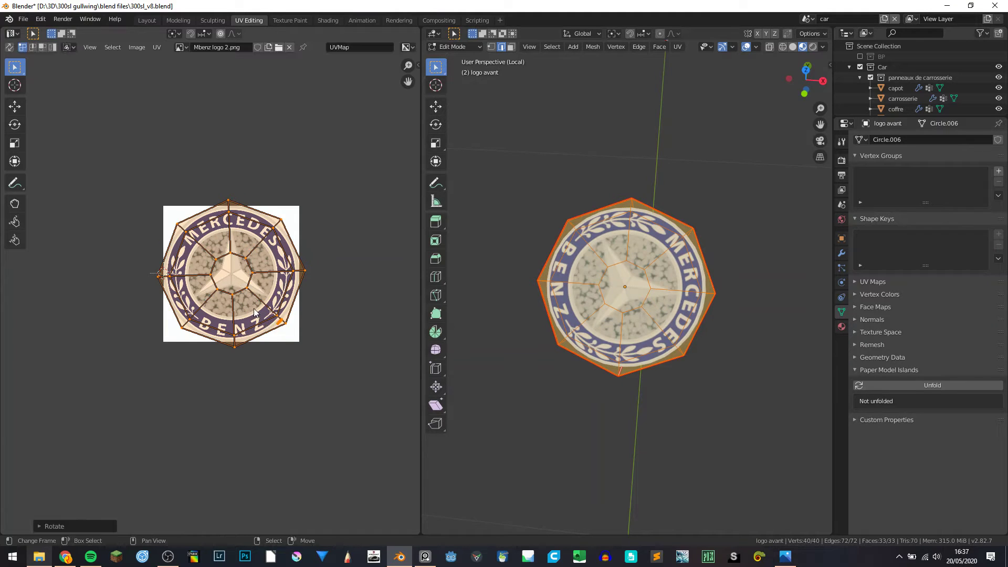
key(ctrl+z)
text(r)
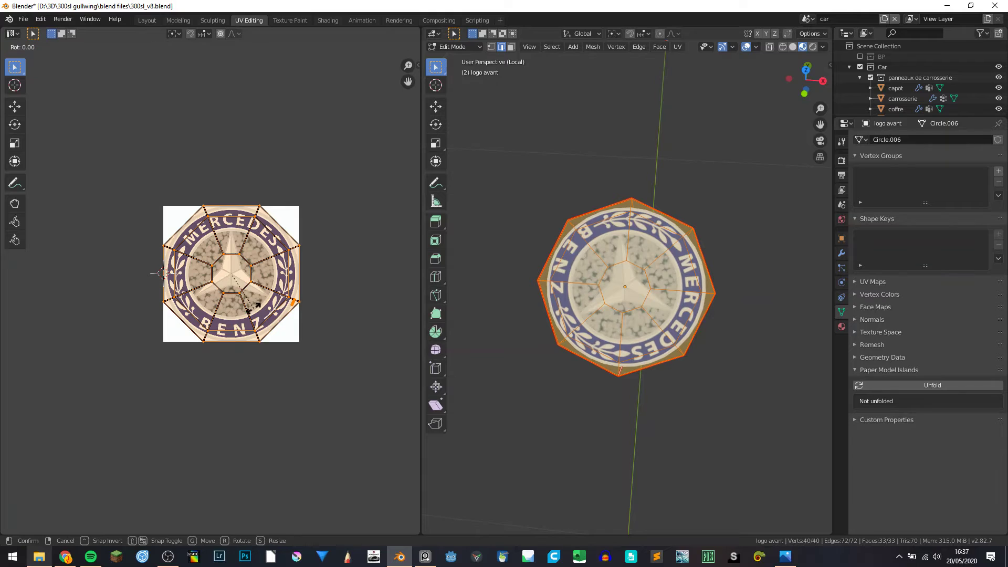
text(21)
key(Escape)
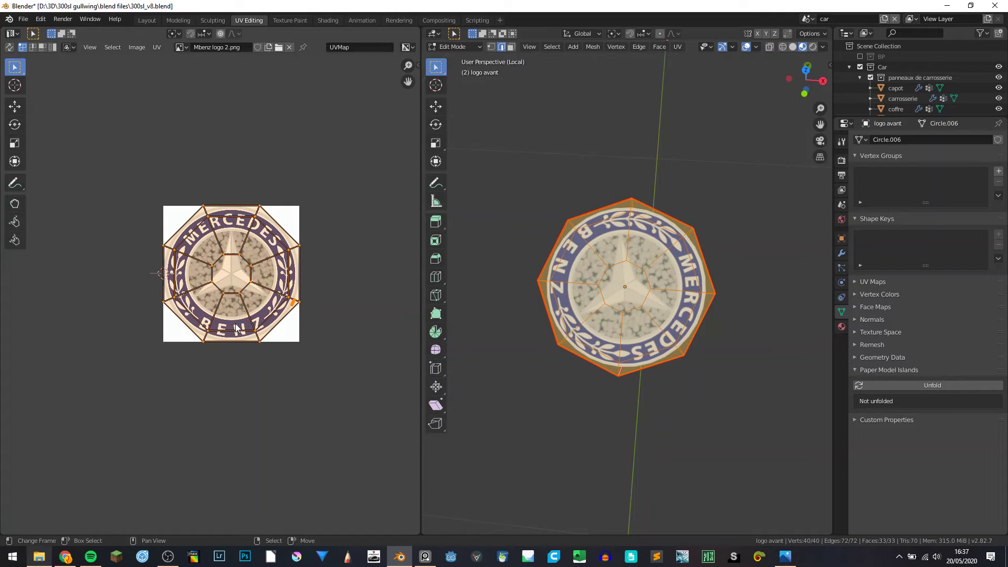
Step: Select the whole connected UV island and rotate it 45°
text(r45)
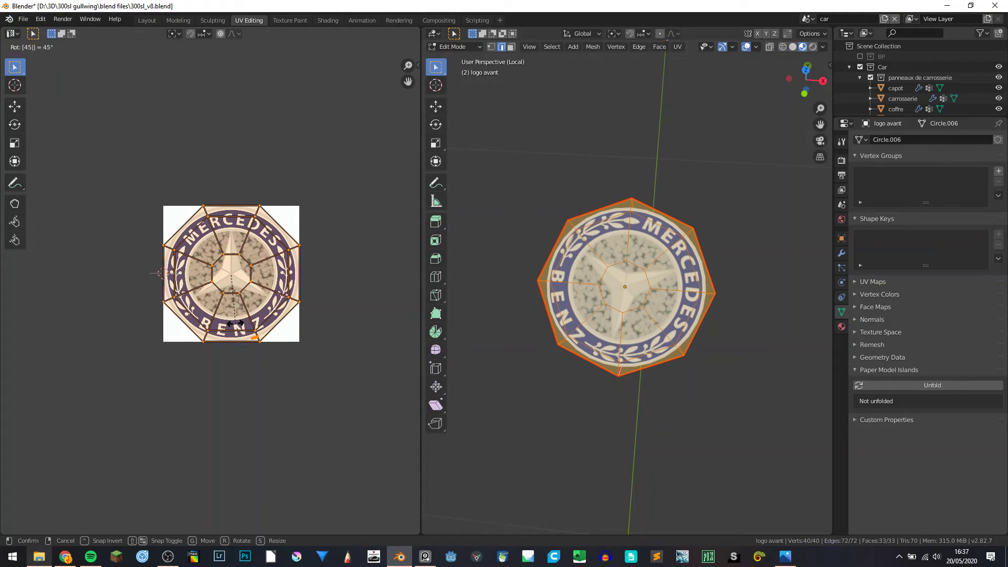
right_click(252, 302)
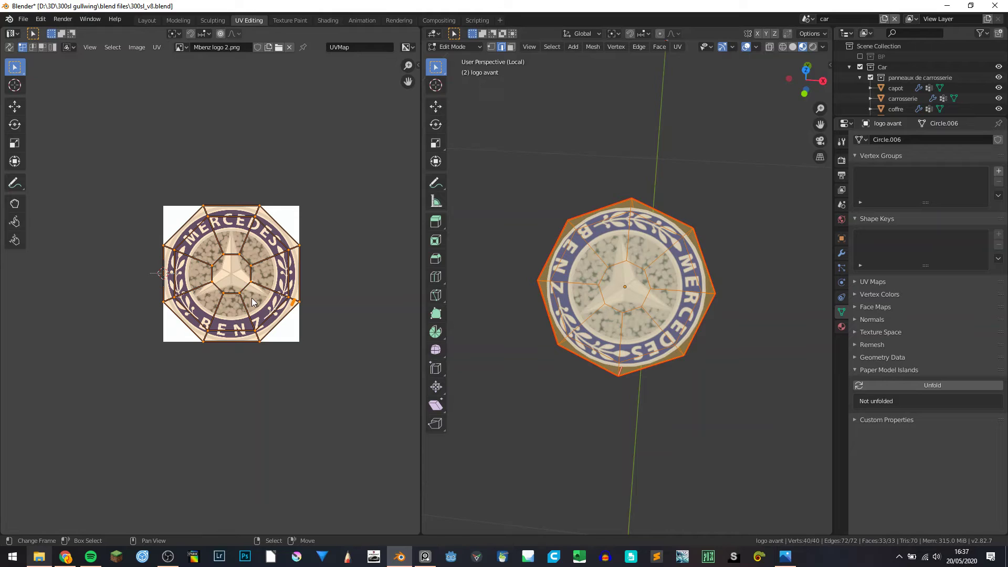
key(alt+a)
key(l)
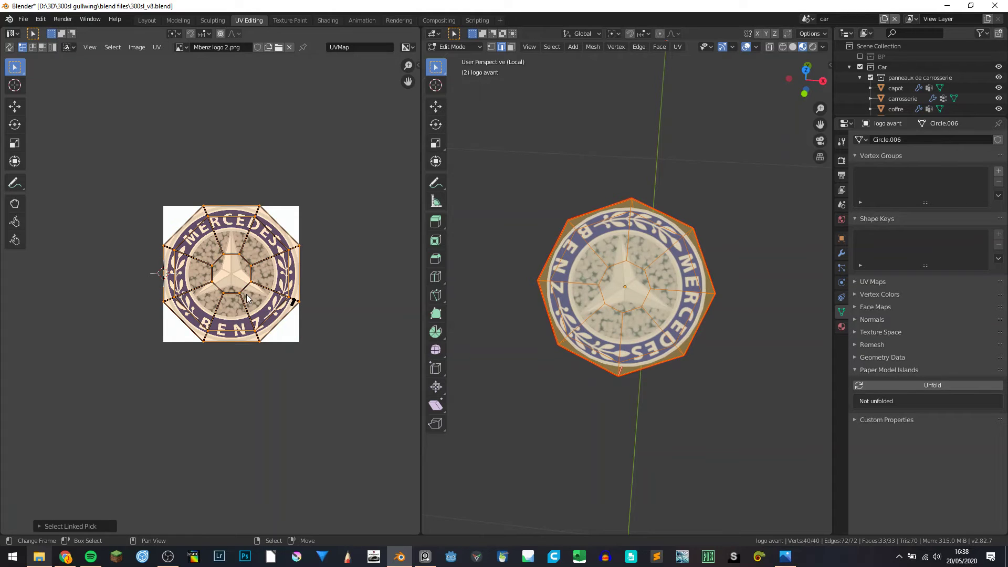
text(r45)
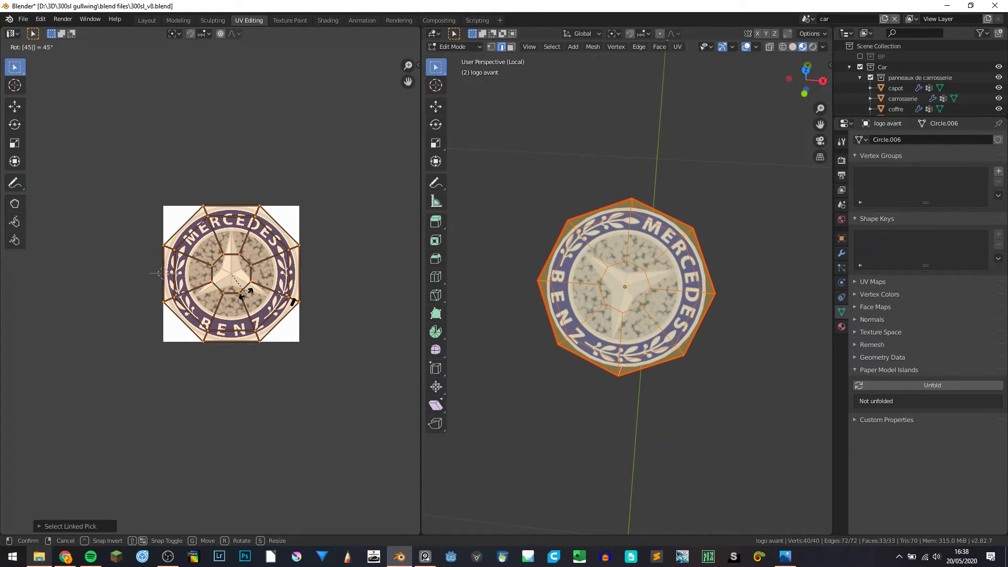
key(Return)
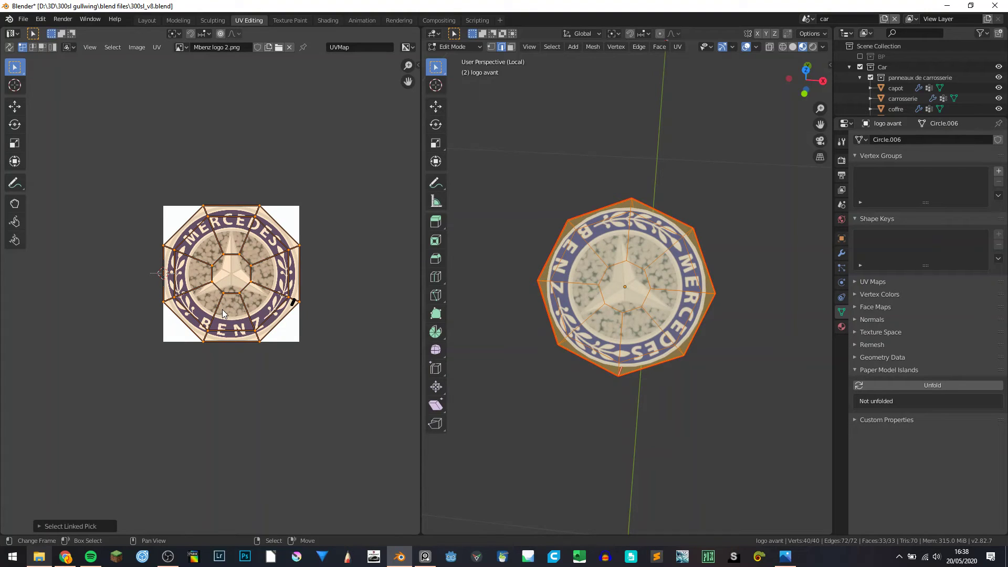
Step: Rotate the logo's UV island a further 22°
key(r)
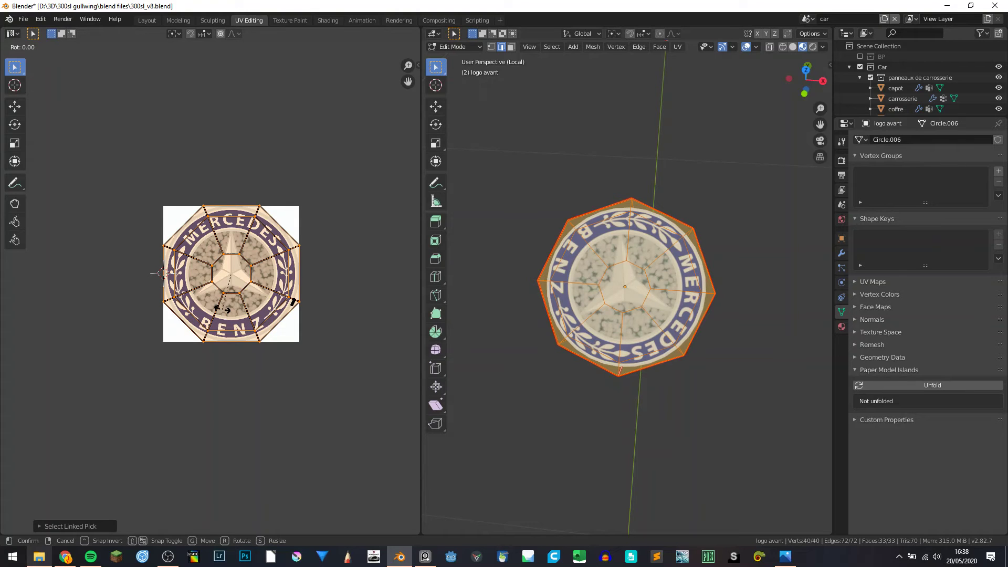
text(22)
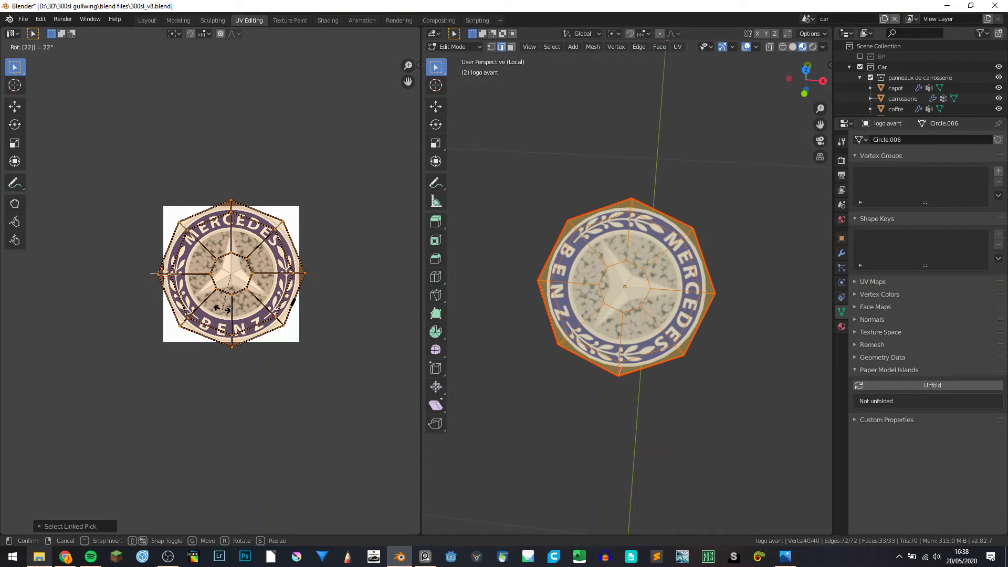
key(Return)
Step: Rotate the UV island another 45° so MERCEDES reads upright
scroll(276, 298, up, 2)
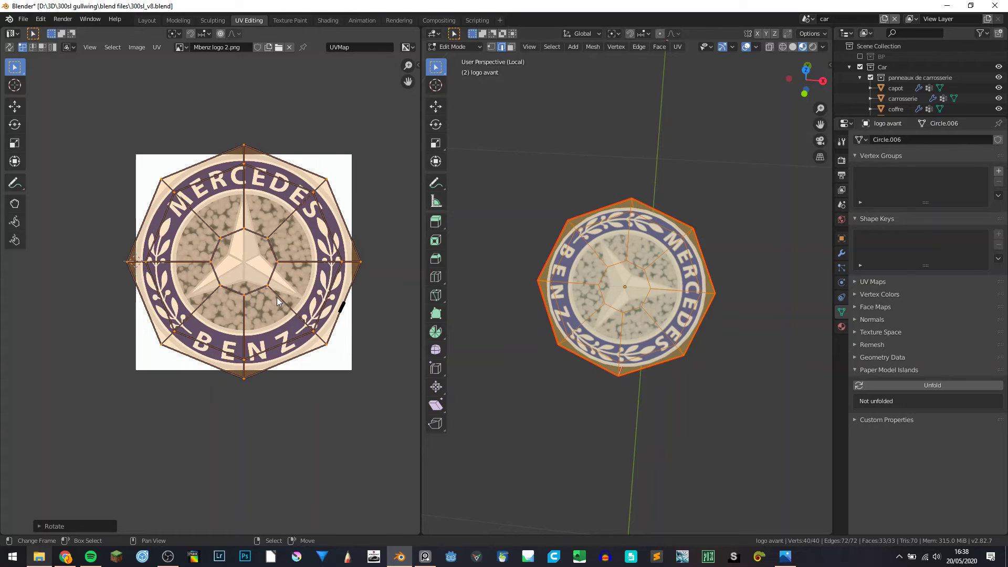
middle_drag(276, 298, 271, 300)
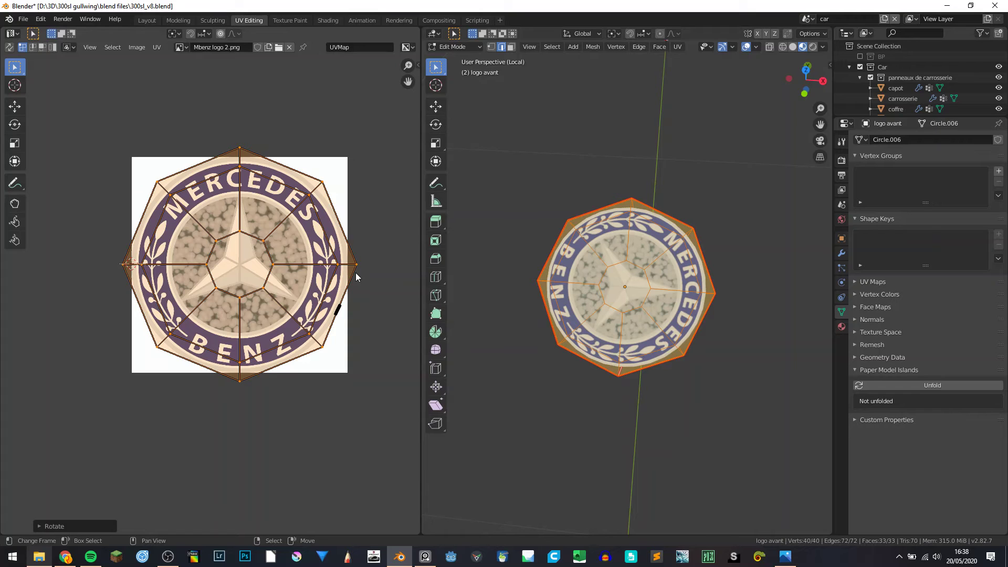
key(r)
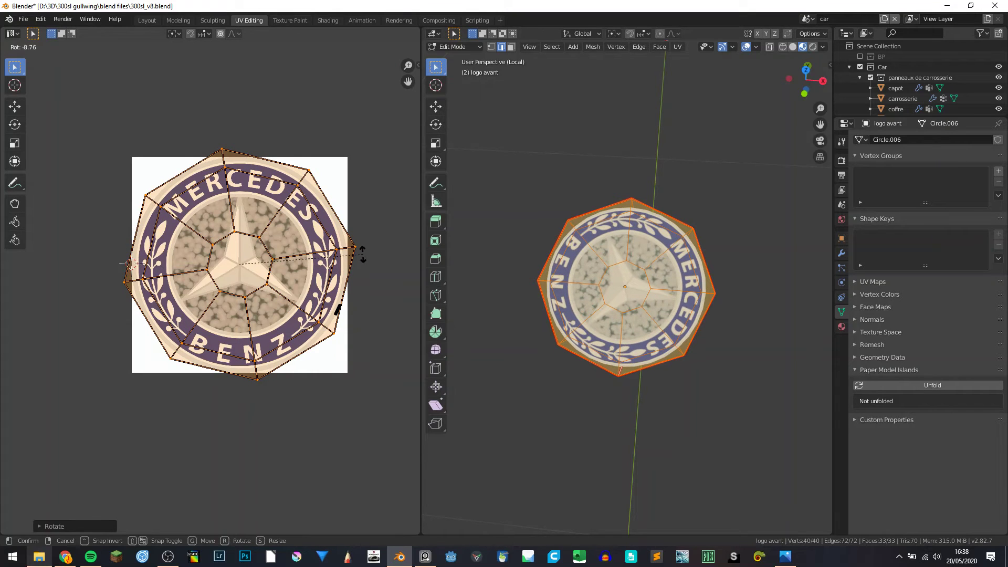
text(45)
key(Return)
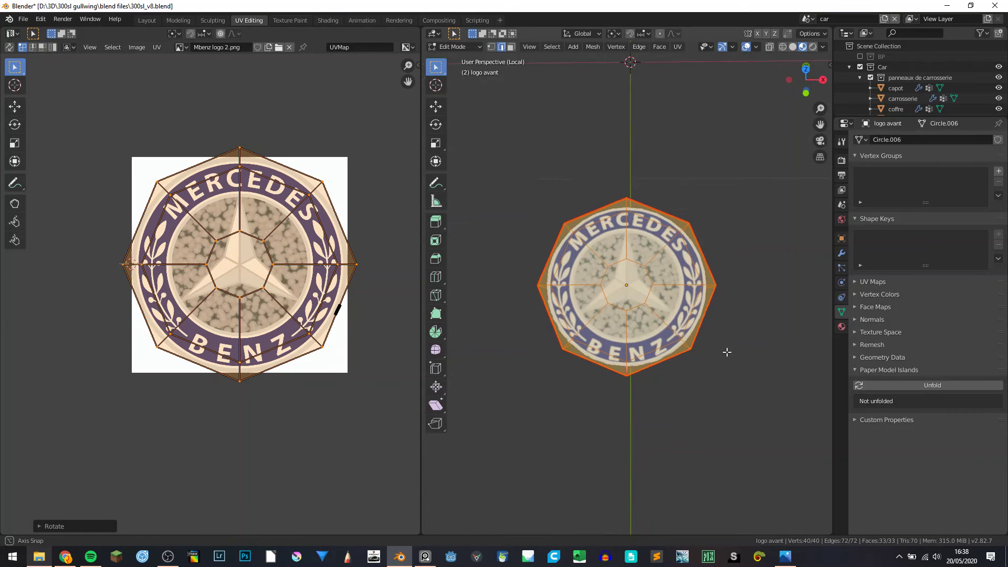
Step: Return to Object Mode, view the logo disc obliquely, and save 300sl_v8.blend
key(Tab)
mouse_move(665, 362)
middle_down()
mouse_move(676, 310)
mouse_move(604, 329)
mouse_move(632, 307)
middle_up()
key(ctrl+s)
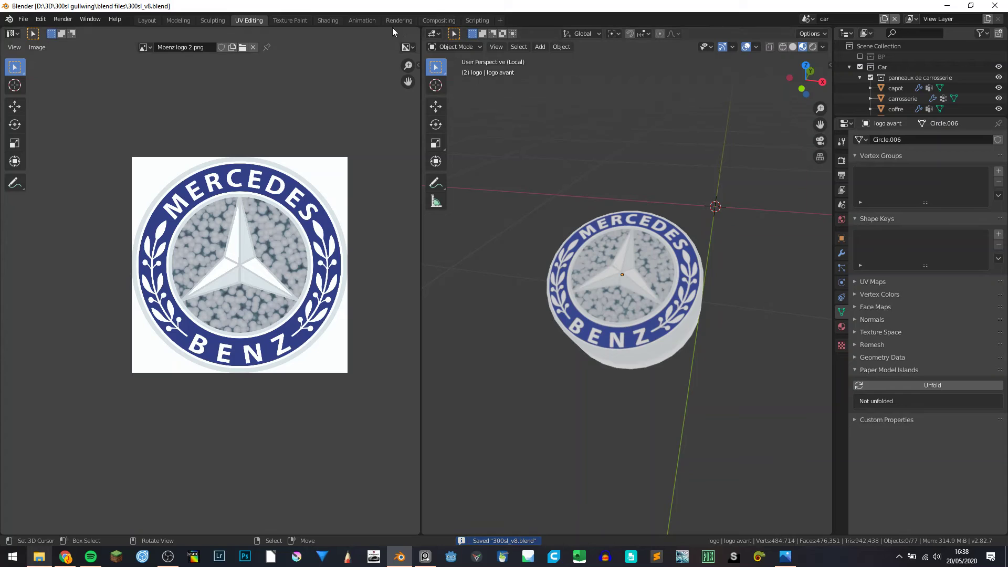
Step: In Shading, link the image texture colour to Base Color and delete the Viewer node
click(328, 20)
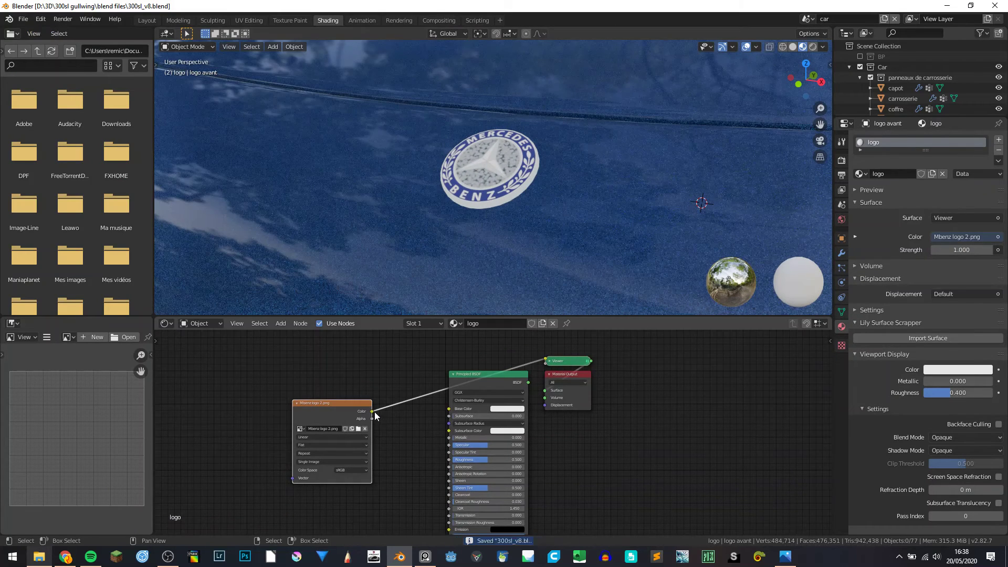
drag(372, 411, 449, 409)
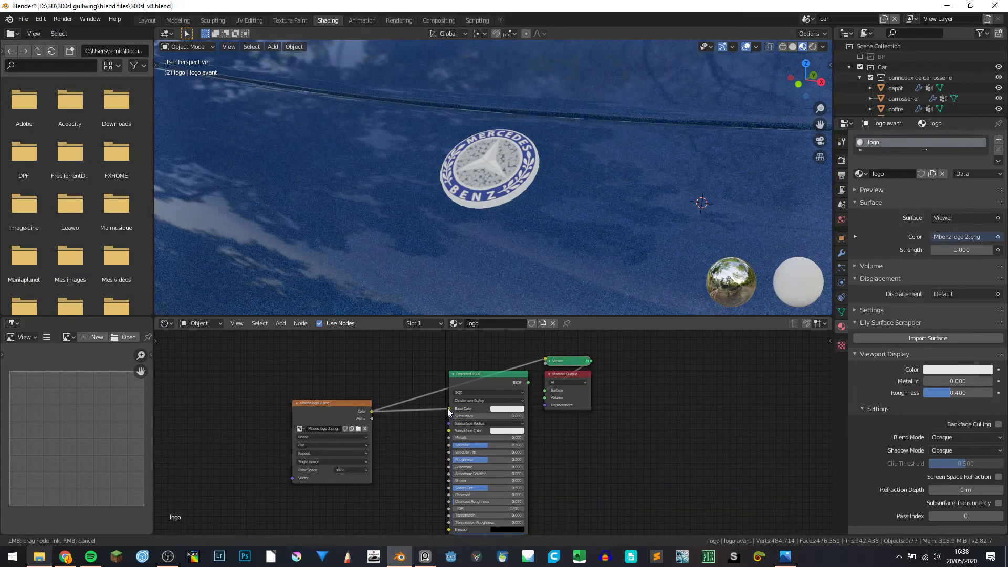
ctrl+shift+click(502, 381)
mouse_move(525, 192)
middle_down()
mouse_move(612, 175)
mouse_move(594, 191)
middle_up()
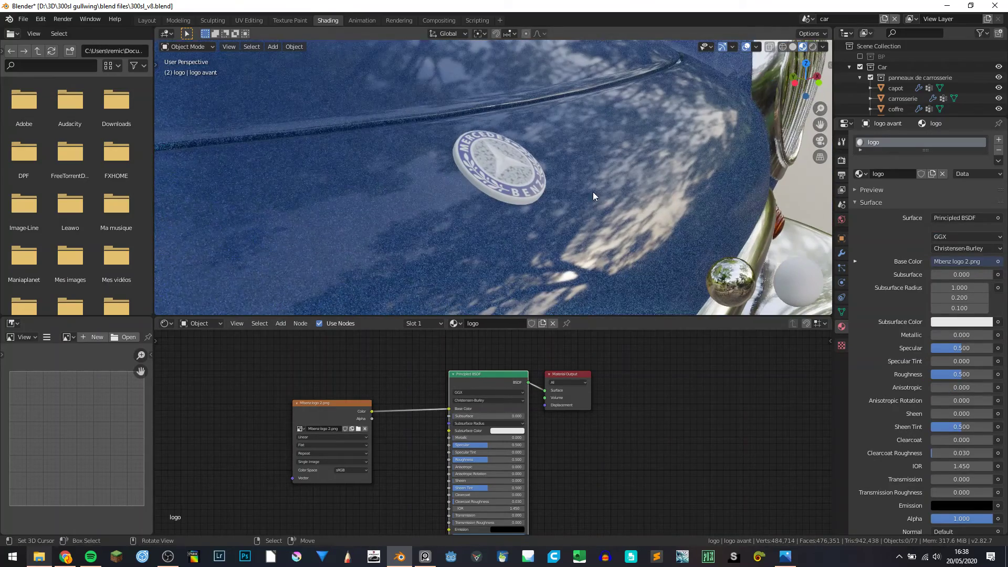
middle_drag(496, 472, 500, 459)
scroll(496, 430, up, 2)
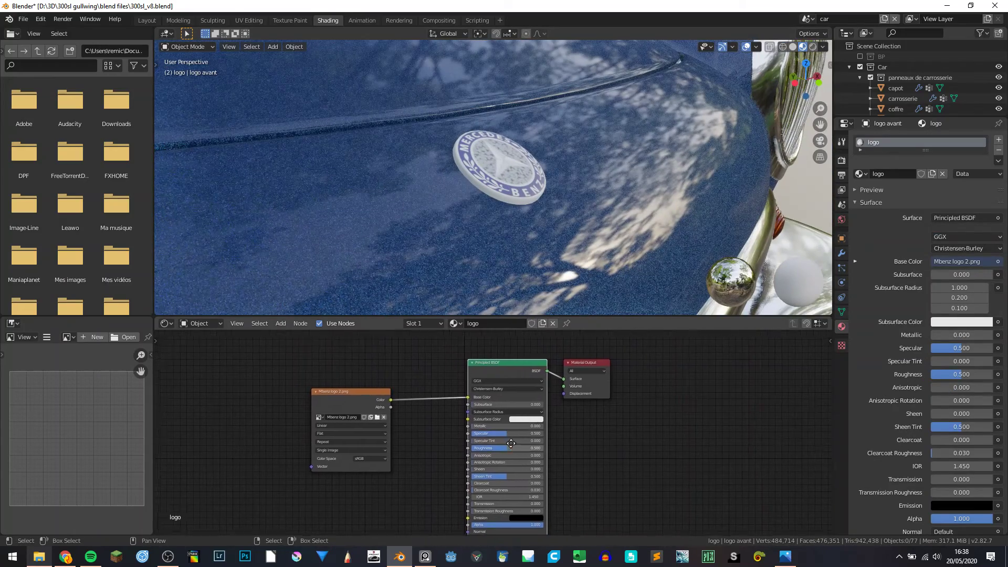
Step: Set the logo material's Metallic to 0.645 and Roughness to 0.036
mouse_move(496, 418)
mouse_down()
mouse_move(535, 417)
mouse_move(468, 451)
mouse_up()
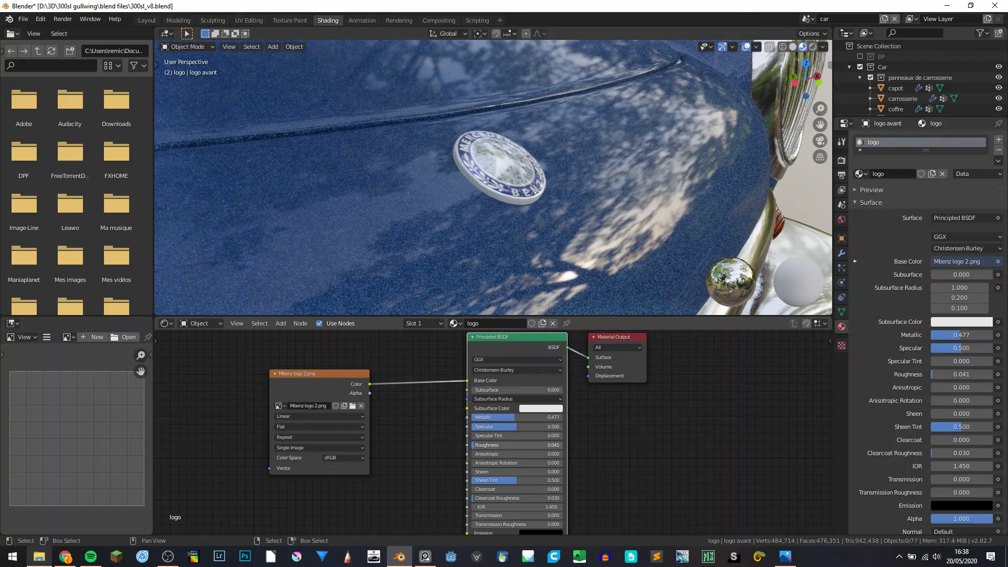
mouse_move(502, 279)
middle_down()
mouse_move(447, 206)
mouse_move(324, 222)
mouse_move(393, 251)
middle_up()
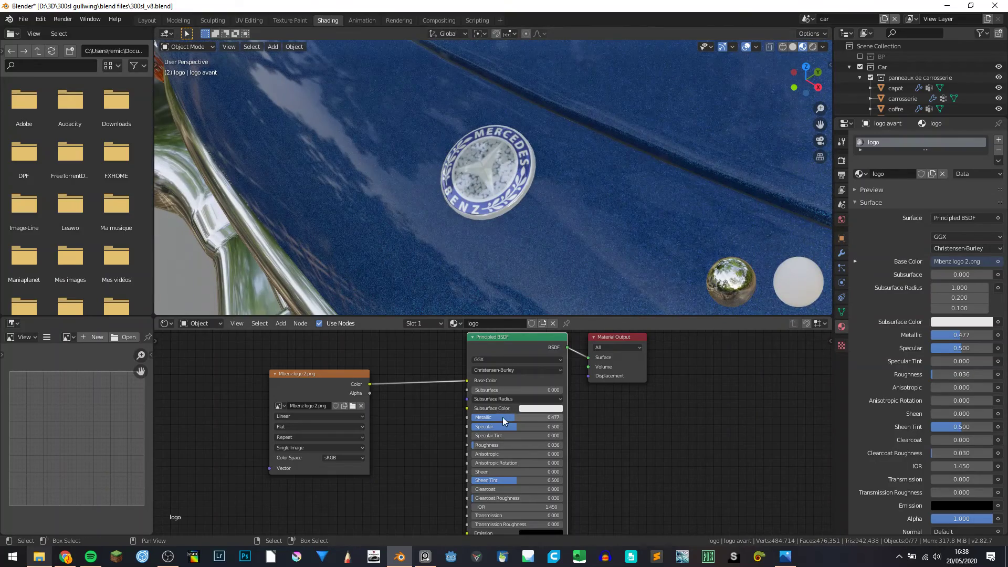
drag(502, 417, 530, 417)
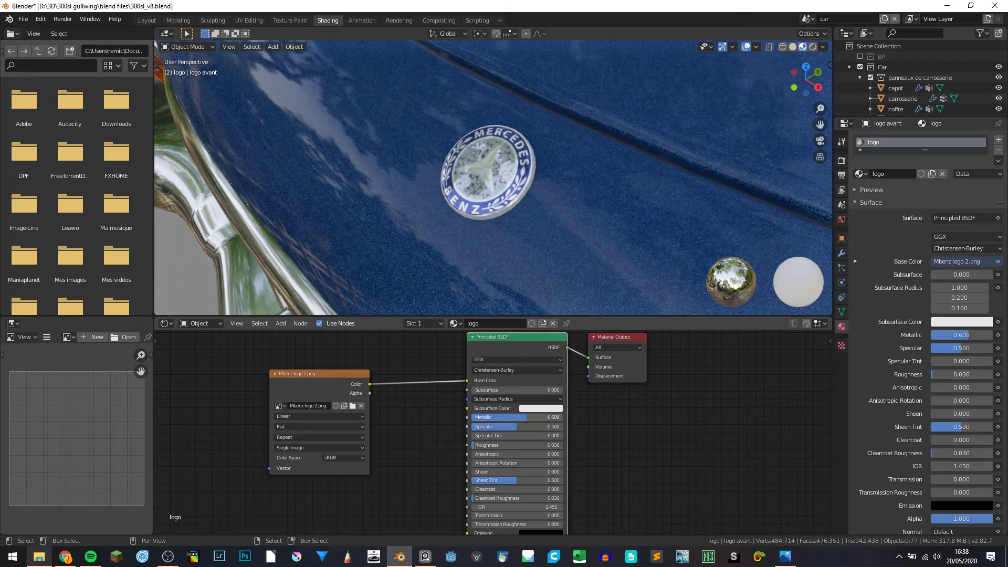
mouse_move(525, 294)
middle_down()
mouse_move(502, 196)
mouse_move(483, 226)
middle_up()
scroll(444, 206, up, 3)
scroll(444, 206, up, 2)
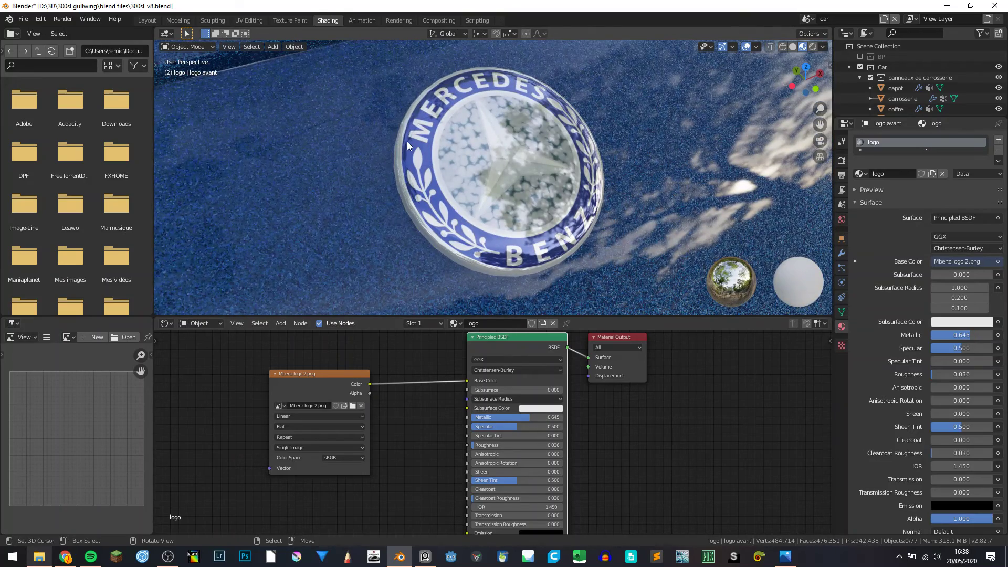
Step: Zero the badge material's Specular and raise Roughness to 0.132
scroll(411, 150, down, 5)
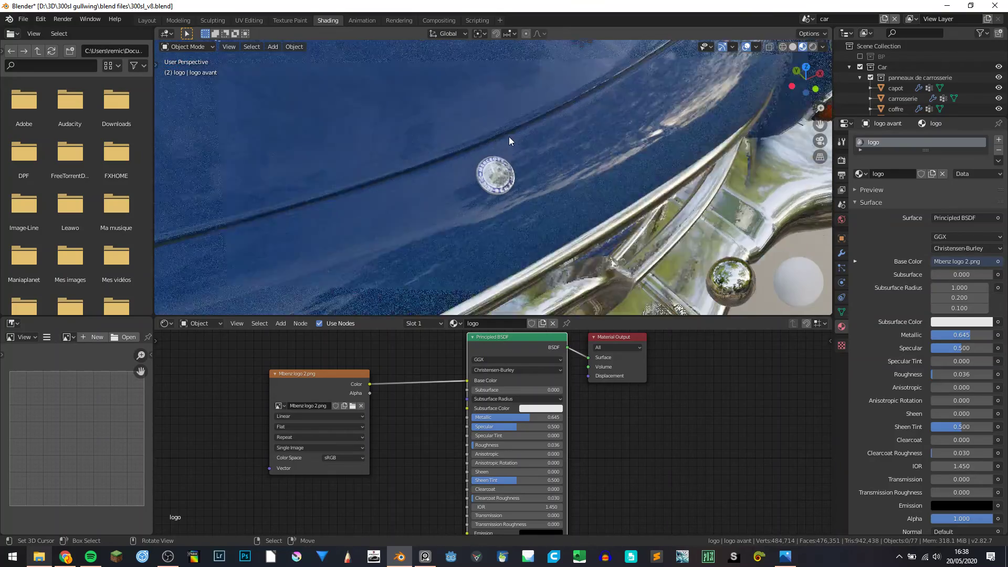
middle_drag(509, 136, 611, 144)
scroll(612, 144, down, 3)
scroll(541, 147, up, 3)
scroll(518, 179, up, 3)
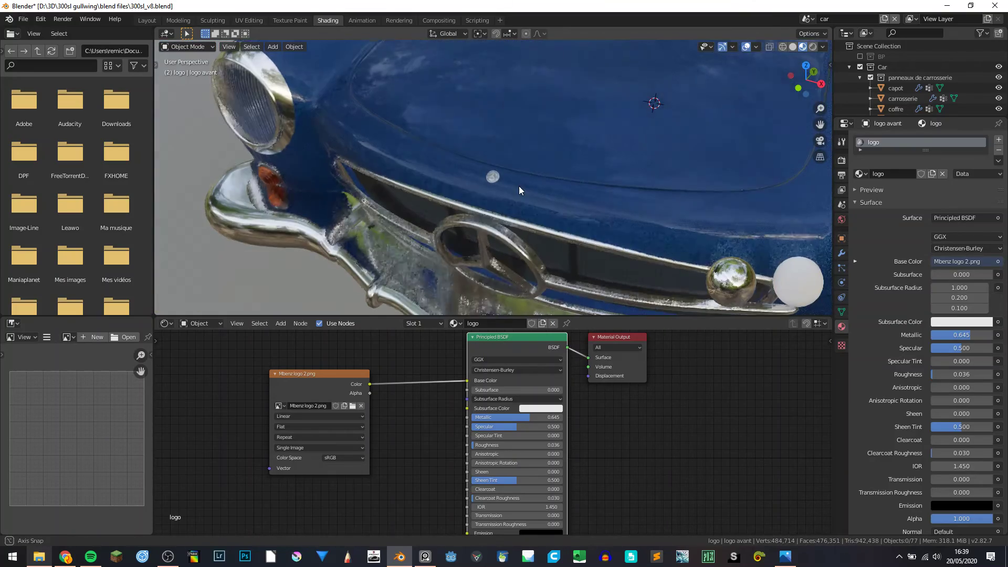
key(BackSpace)
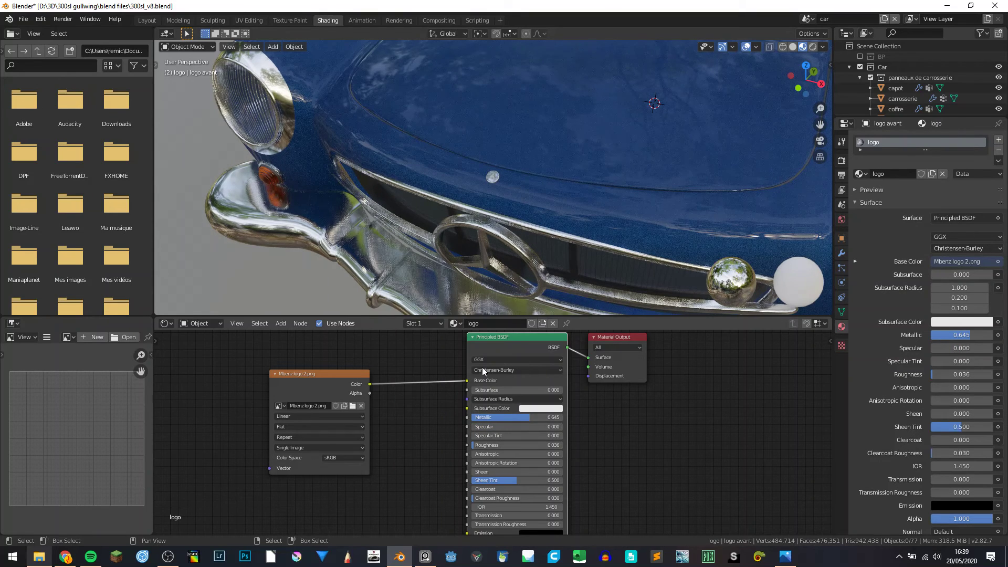
scroll(463, 241, up, 5)
drag(486, 444, 496, 445)
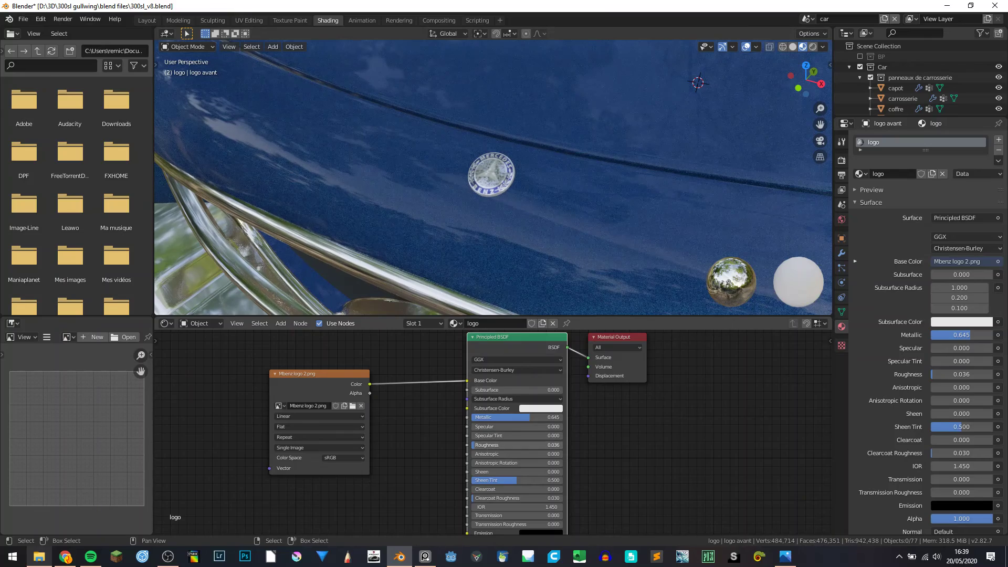
Step: Orbit to inspect the hood badge from the front and side, then save the file
scroll(521, 216, down, 2)
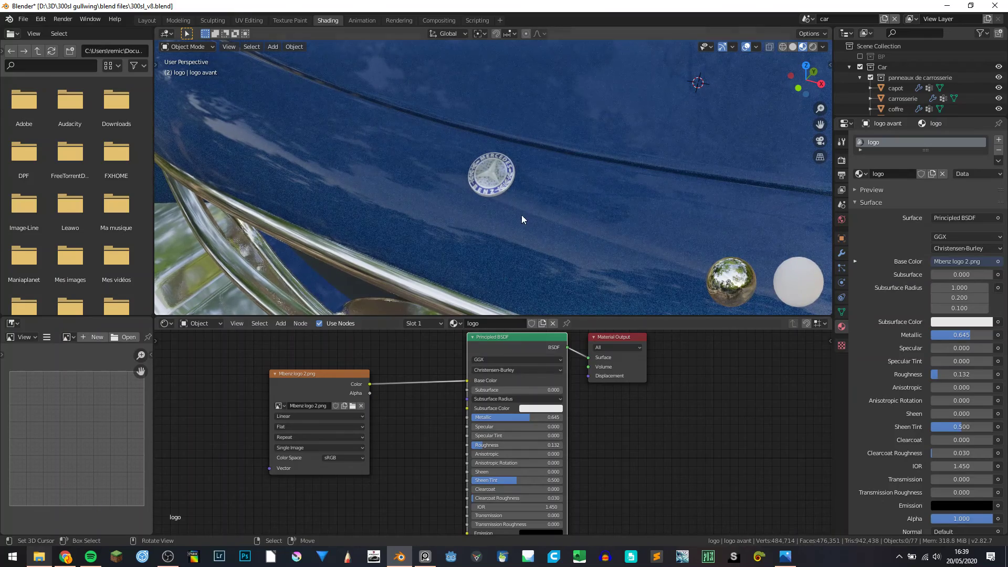
scroll(540, 207, down, 2)
mouse_move(543, 209)
middle_down()
mouse_move(571, 224)
mouse_move(528, 235)
middle_up()
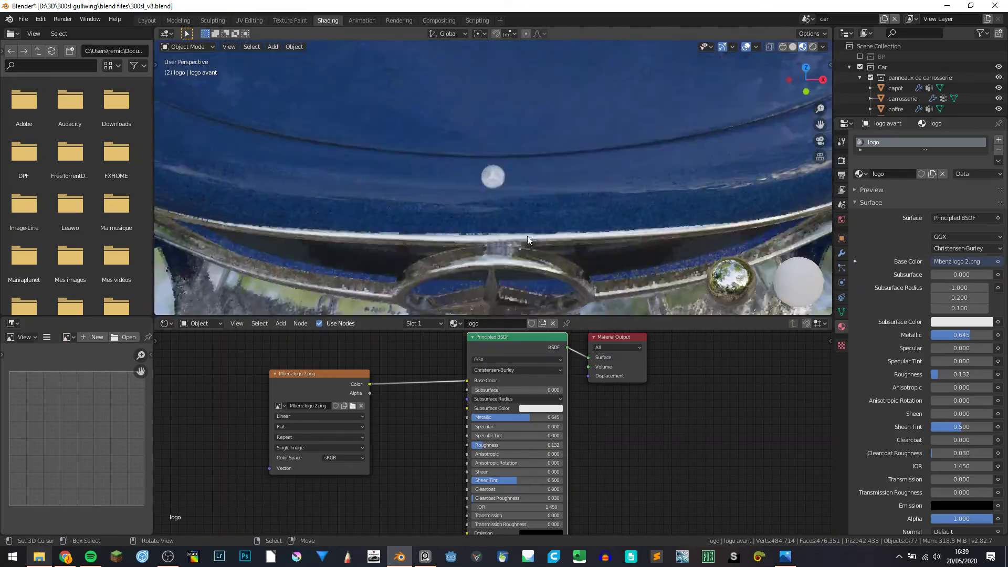
scroll(528, 236, down, 2)
scroll(516, 200, down, 2)
scroll(501, 197, up, 3)
mouse_move(516, 201)
middle_down()
mouse_move(501, 197)
mouse_move(518, 204)
mouse_move(500, 216)
mouse_move(547, 228)
mouse_move(630, 164)
middle_up()
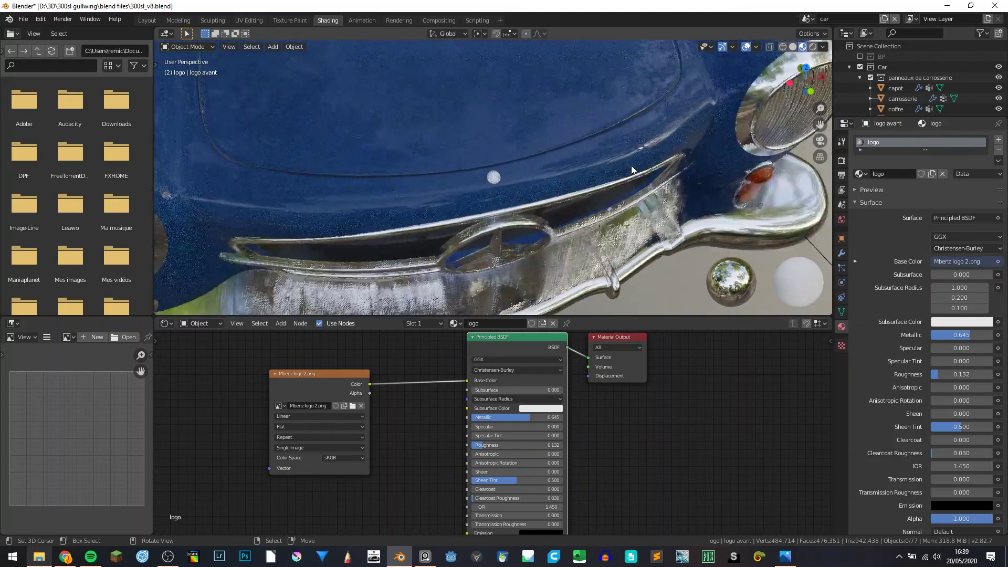
scroll(507, 113, down, 3)
key(ctrl+s)
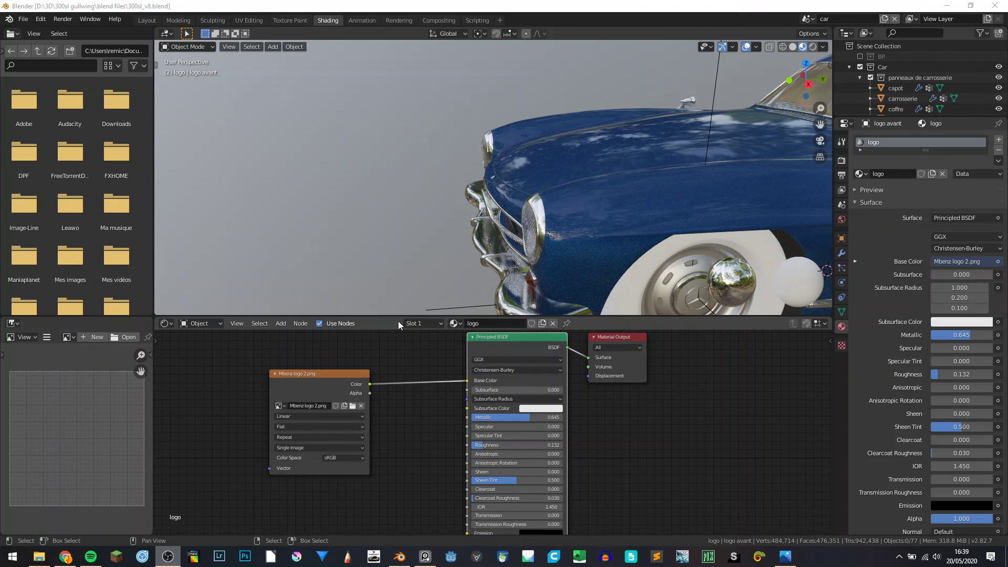
Step: Orbit to the car's front view and select the front wheel
scroll(442, 284, down, 5)
middle_drag(484, 253, 581, 197)
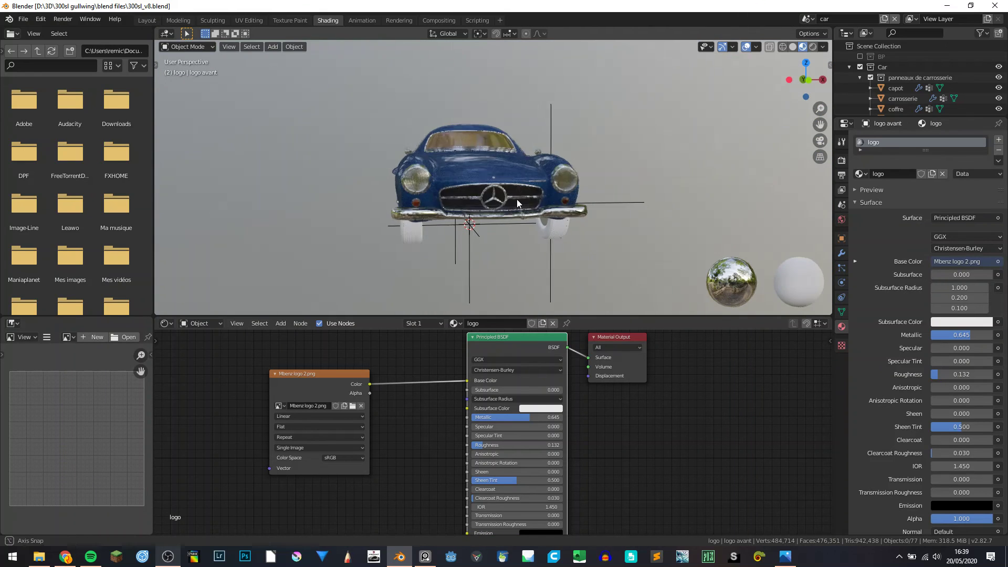
scroll(572, 200, up, 4)
click(578, 219)
scroll(579, 219, down, 5)
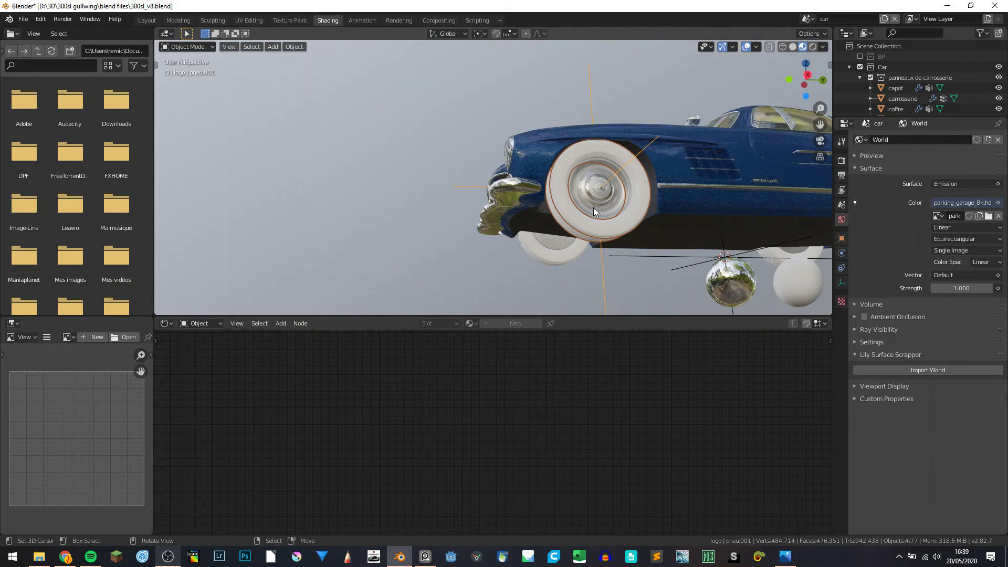